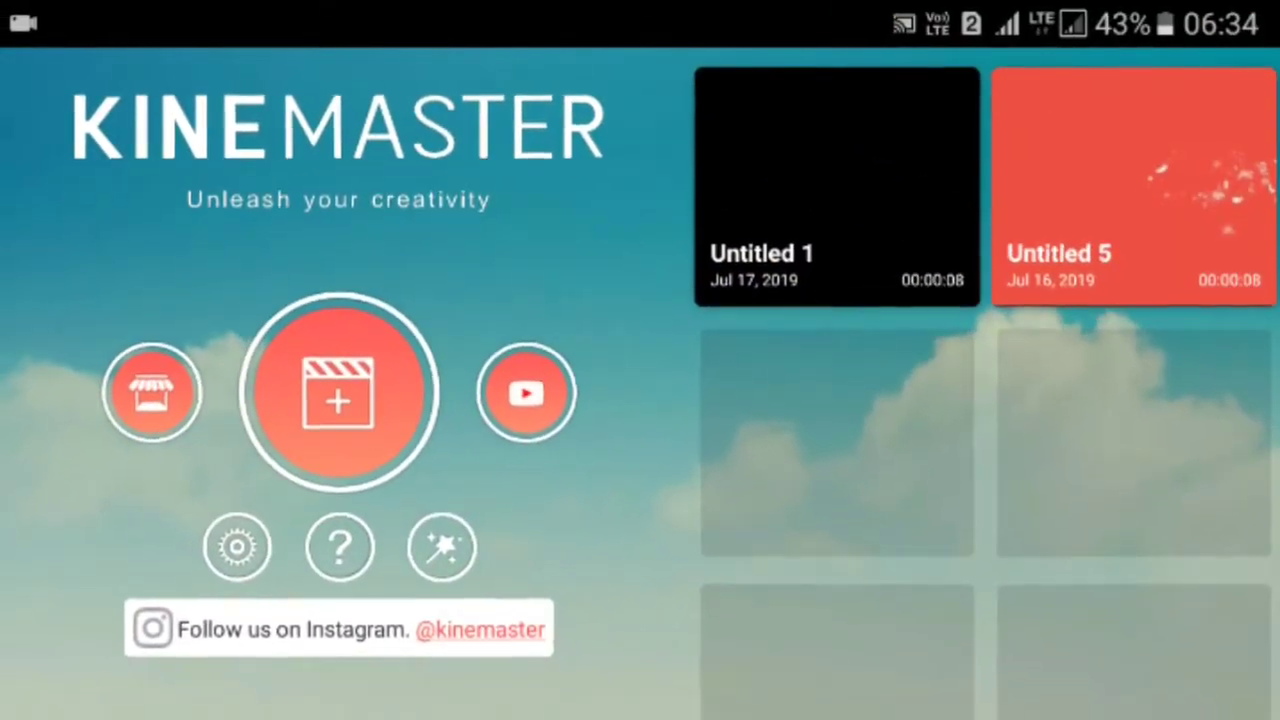
Start a new 16:9 project and open the background image collection
click(338, 392)
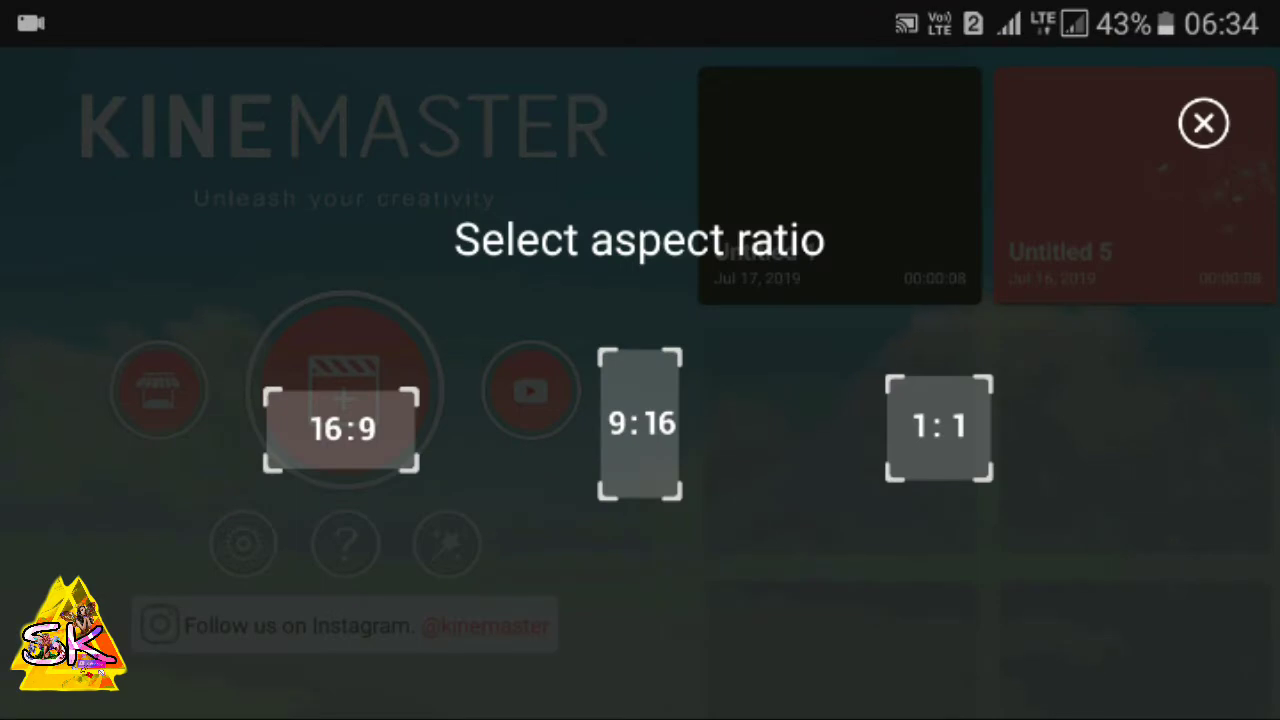
click(341, 428)
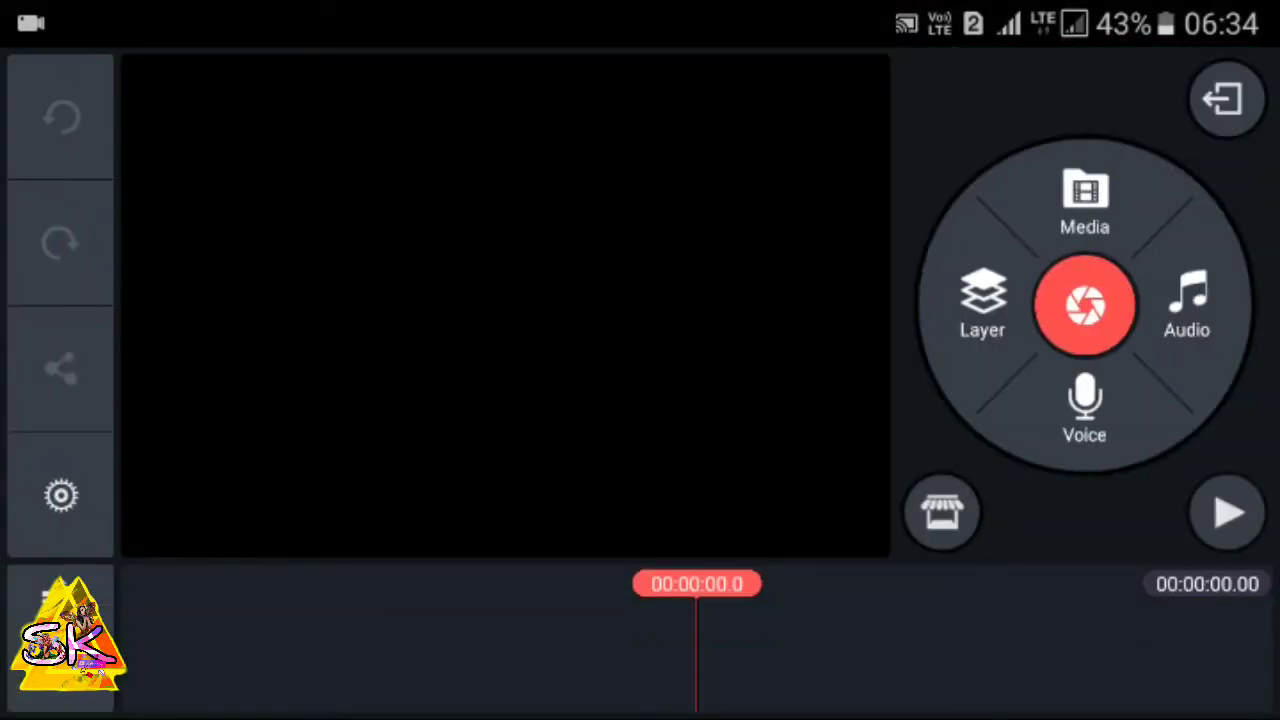
click(1085, 200)
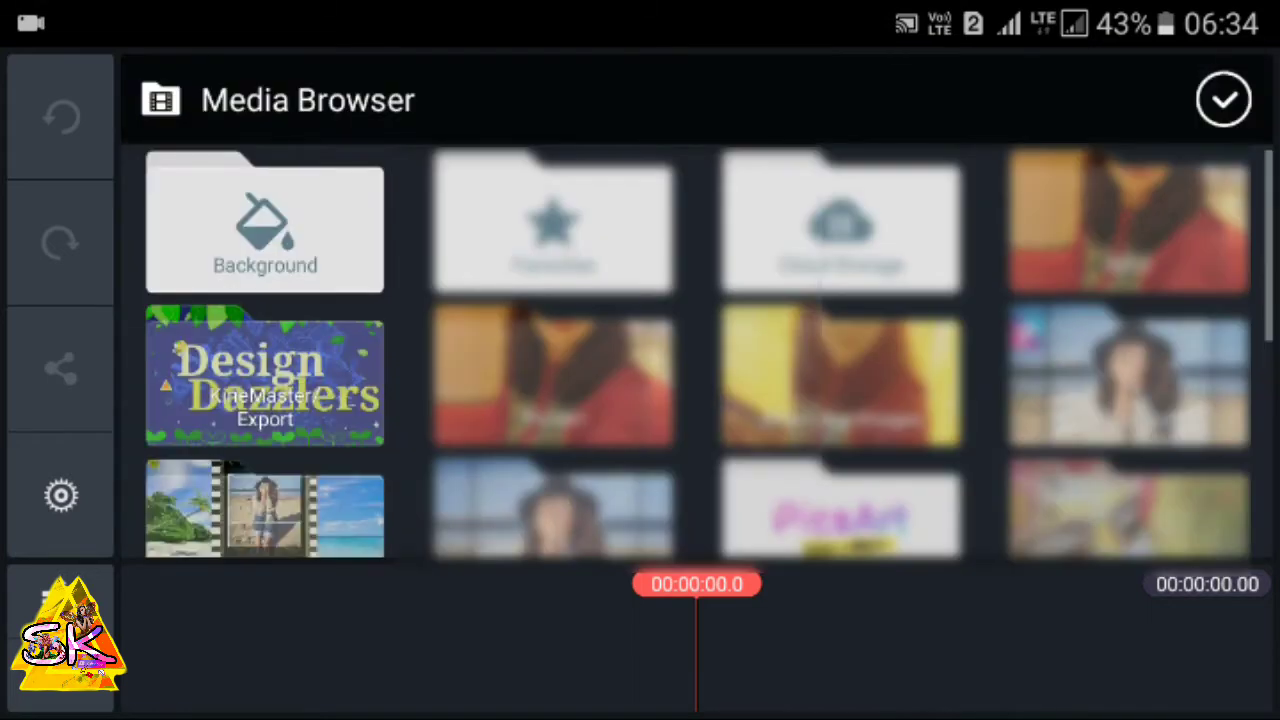
click(287, 238)
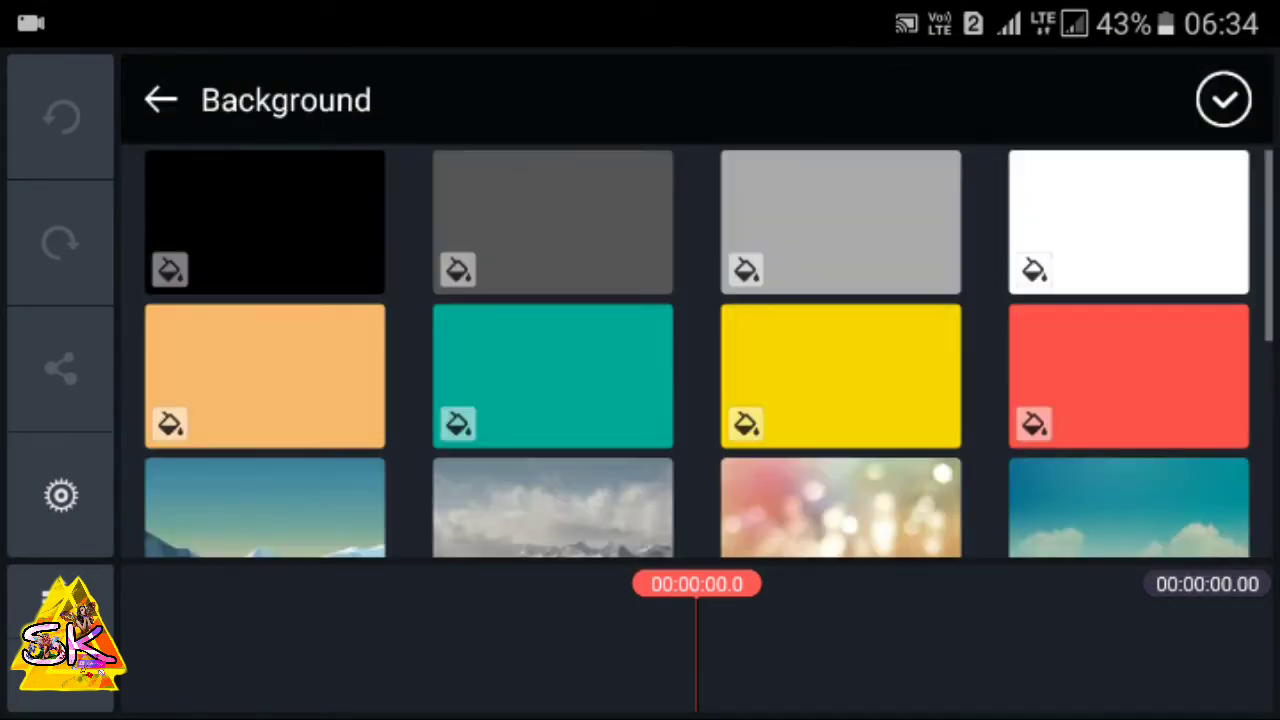
Add the zigzag mountain background image to the timeline
drag(1062, 468, 1114, 283)
drag(1083, 478, 1145, 280)
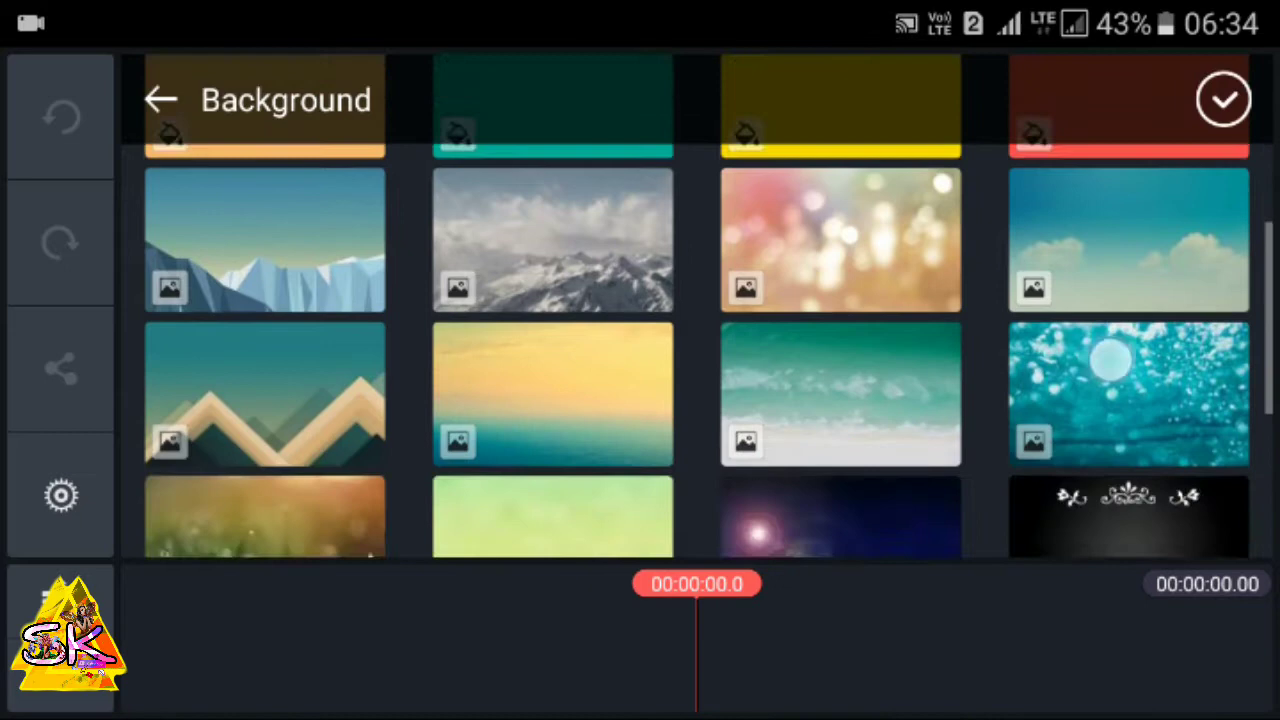
drag(1118, 488, 1140, 276)
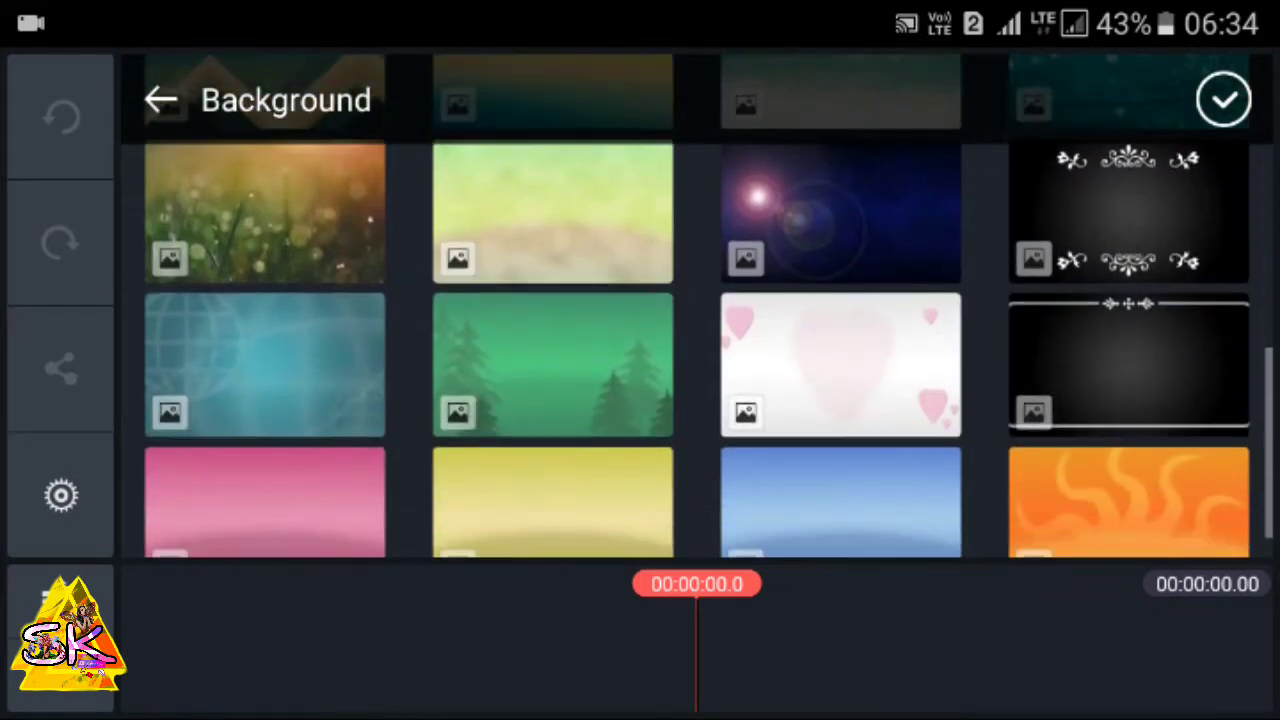
drag(1077, 478, 1100, 300)
mouse_move(1181, 230)
mouse_down()
mouse_move(1166, 309)
mouse_move(1166, 490)
mouse_up()
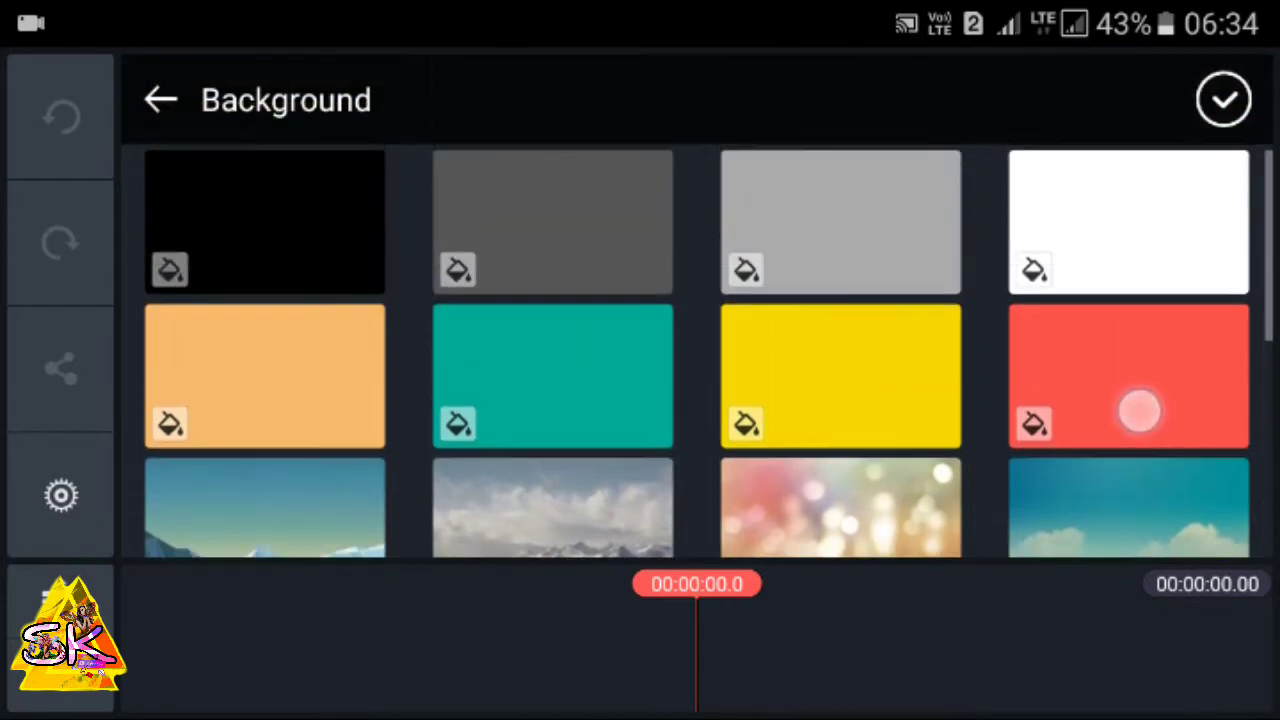
drag(1137, 409, 1120, 283)
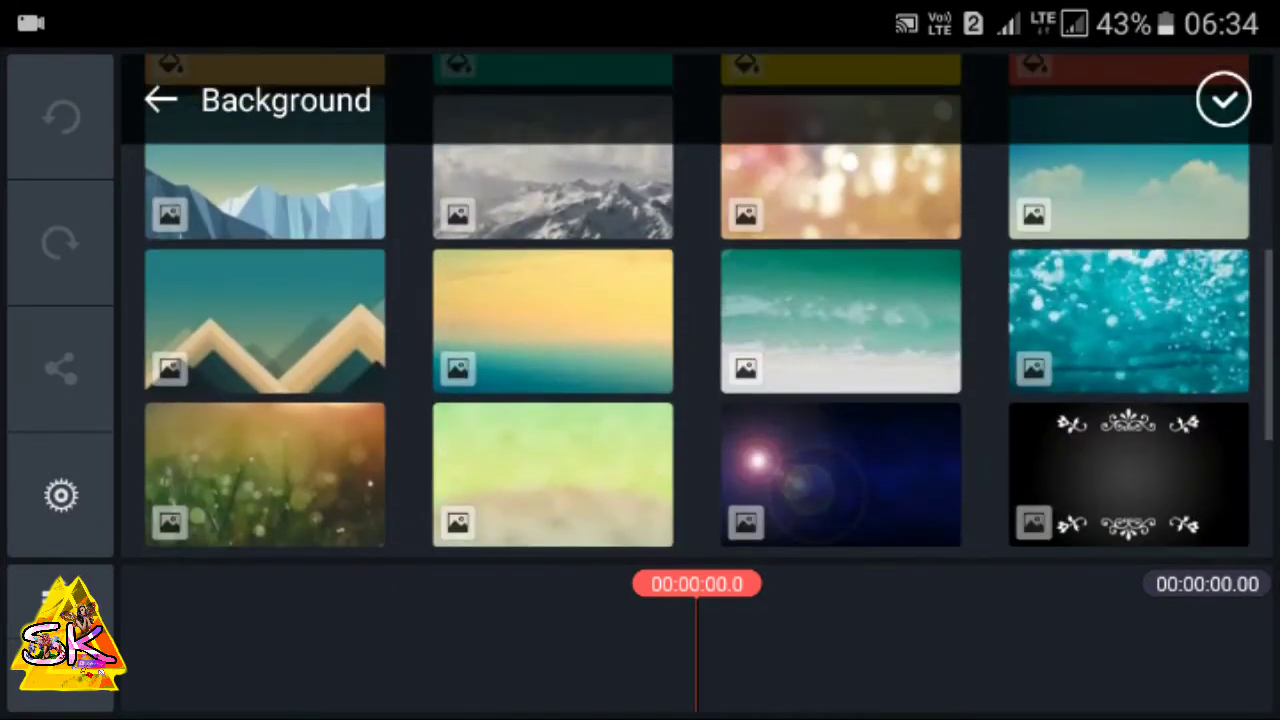
click(281, 341)
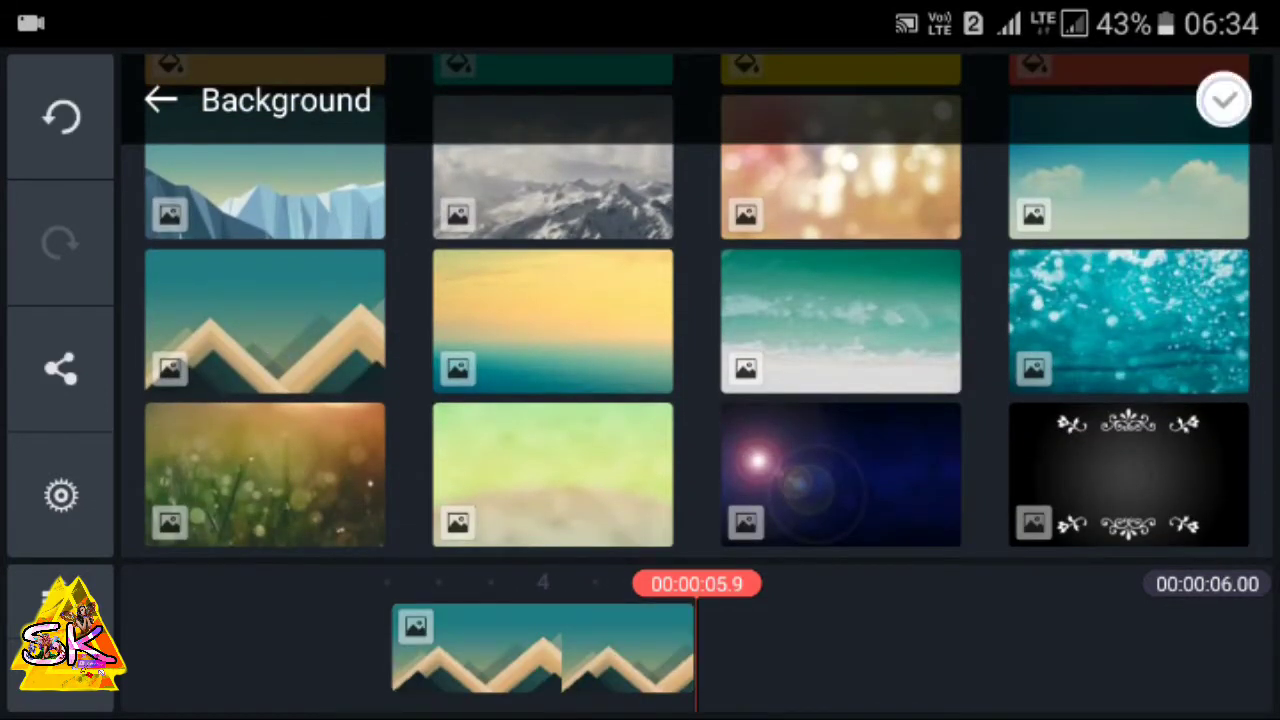
click(1224, 100)
Lengthen the mountain background clip to about eight seconds
click(630, 665)
mouse_move(729, 686)
mouse_down()
mouse_move(836, 703)
mouse_move(1200, 690)
mouse_up()
click(1232, 97)
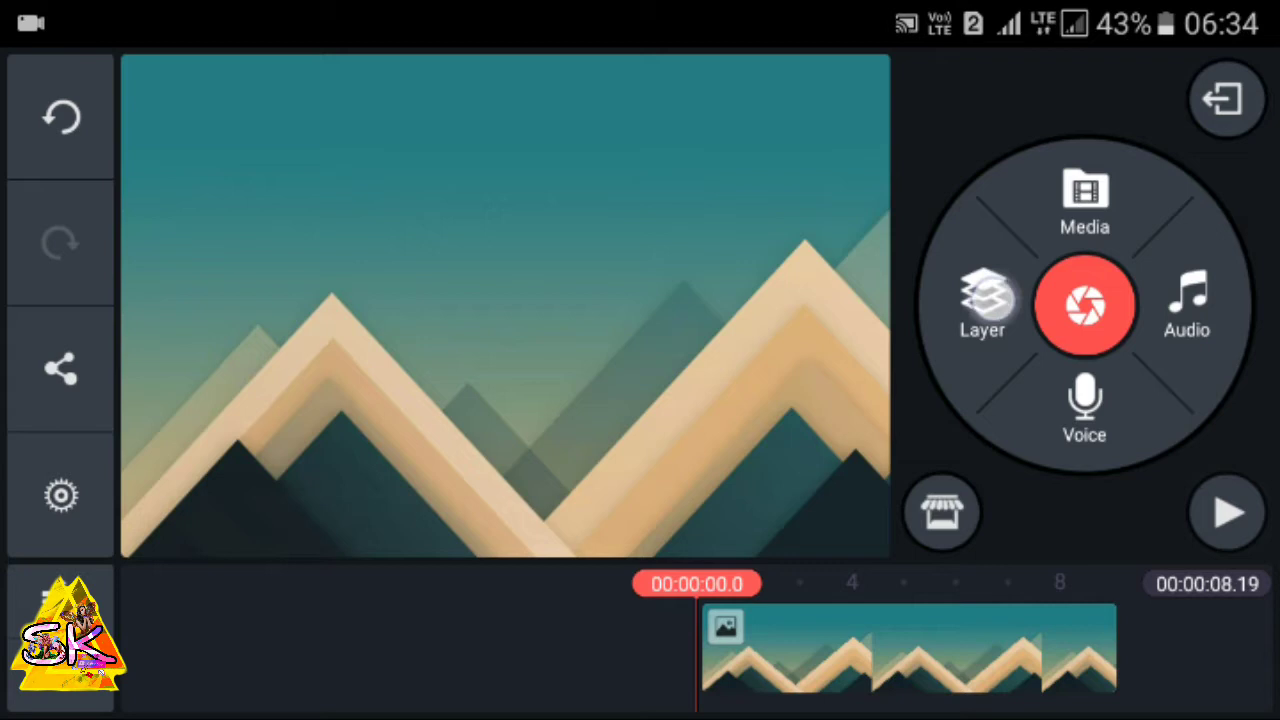
Add a large 'Design' text layer positioned near the top of the frame
click(985, 297)
click(871, 371)
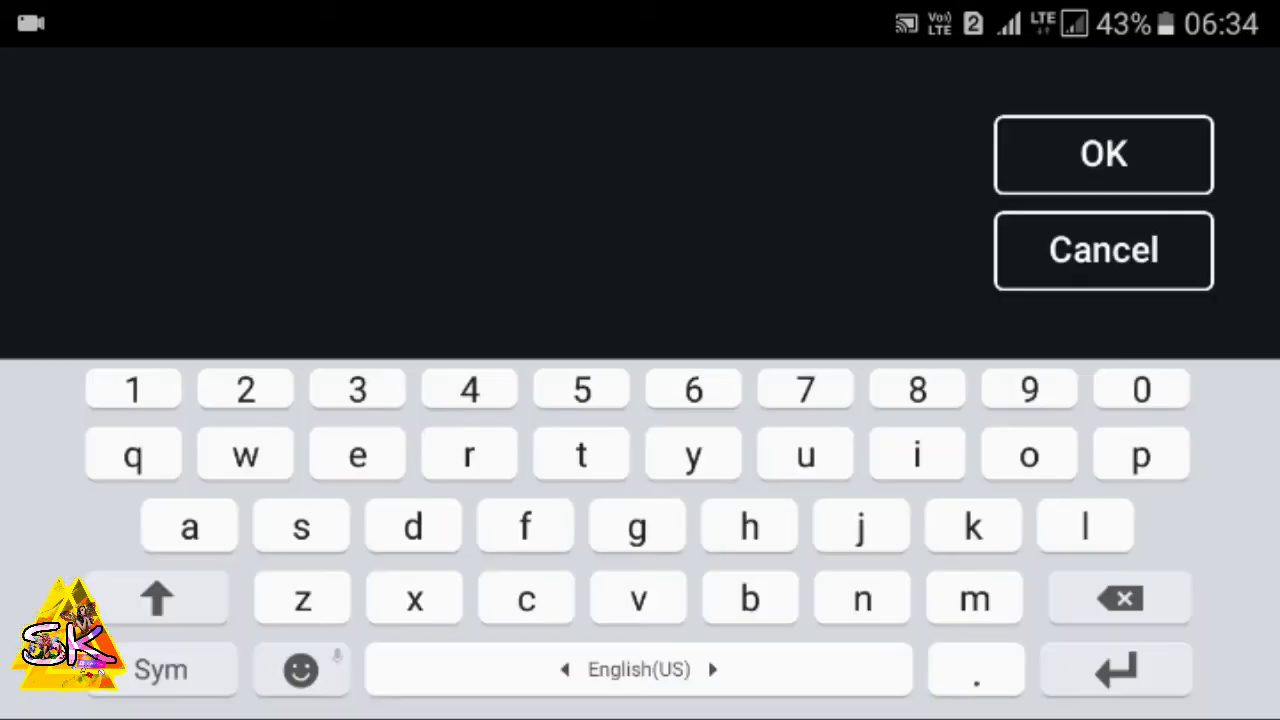
text(D)
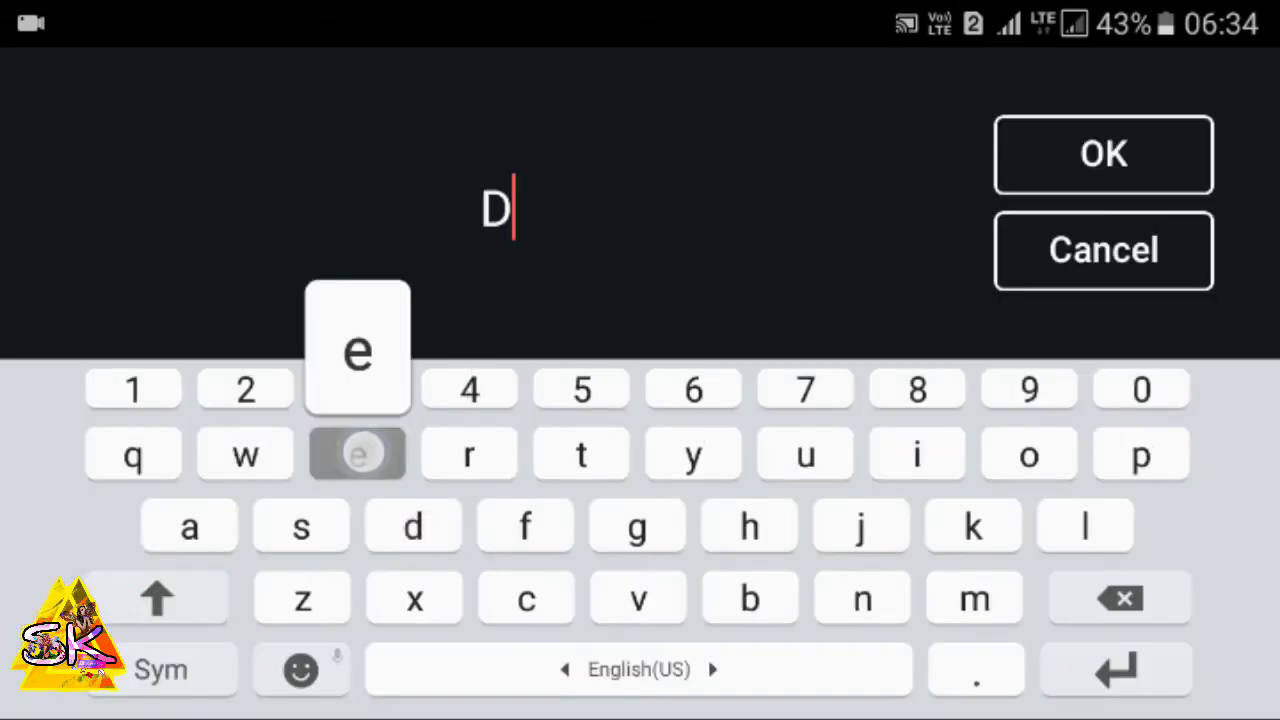
text(esign)
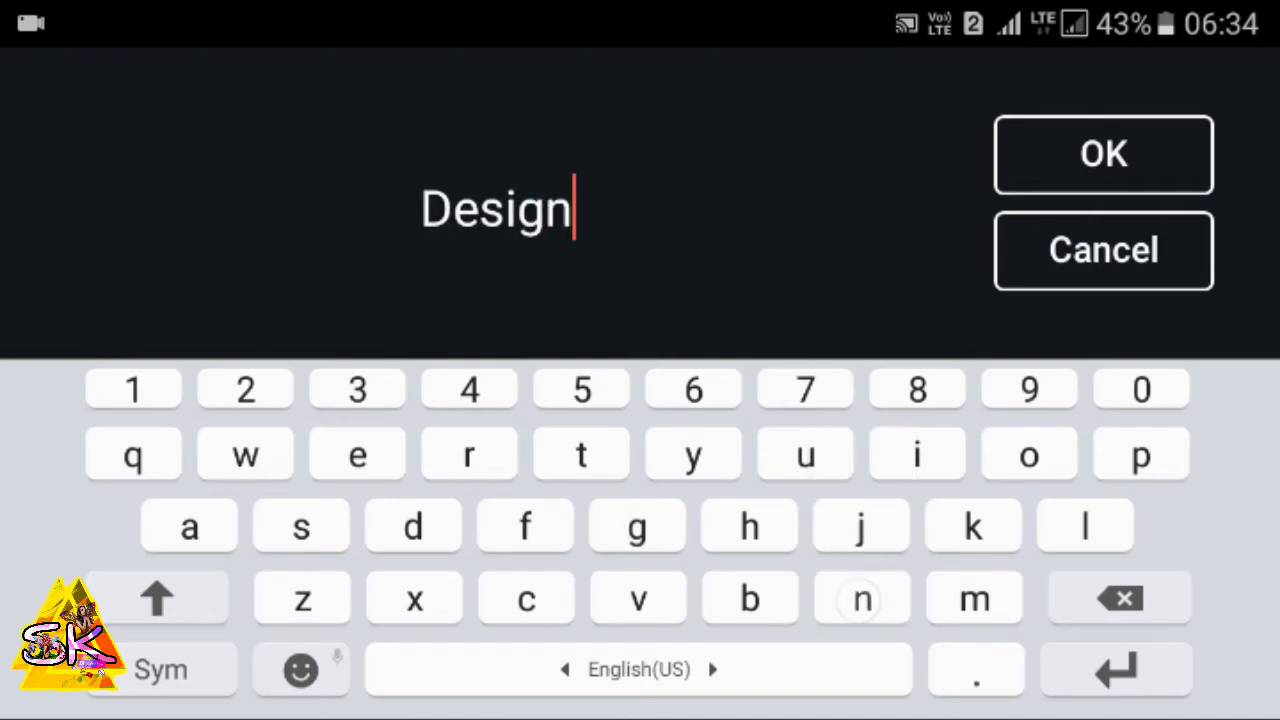
click(1103, 151)
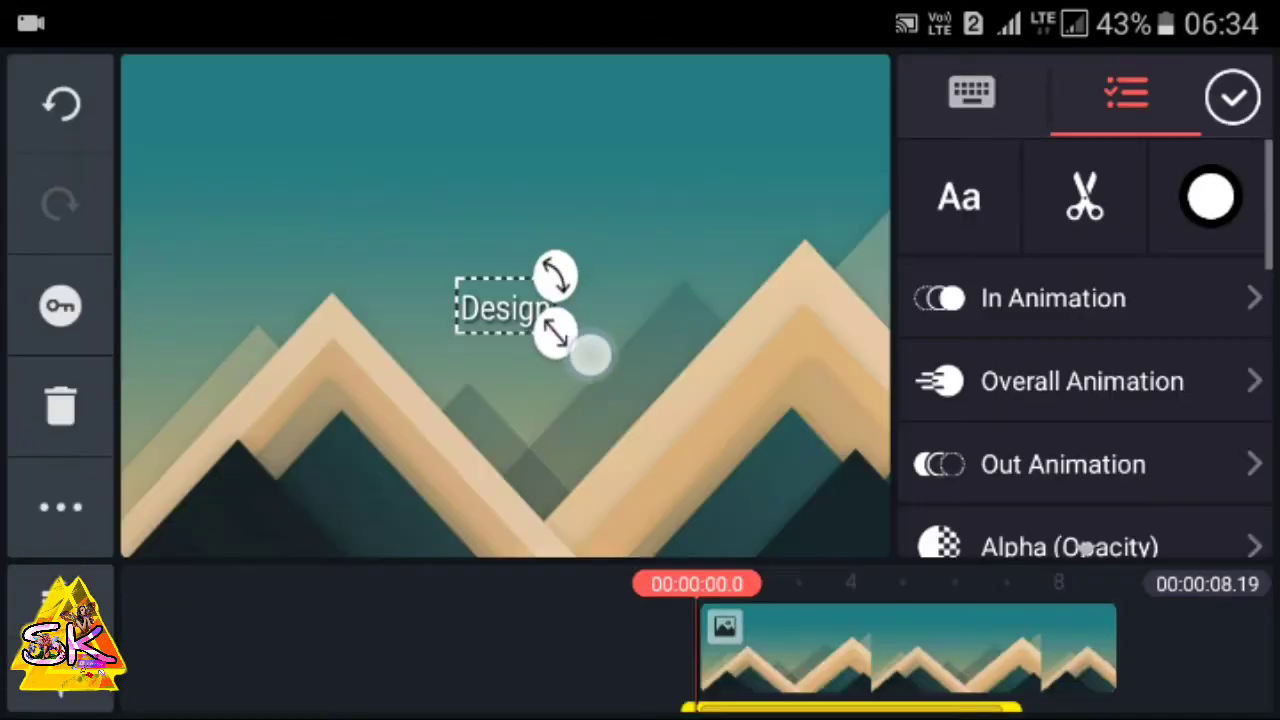
drag(590, 355, 794, 451)
drag(566, 316, 570, 215)
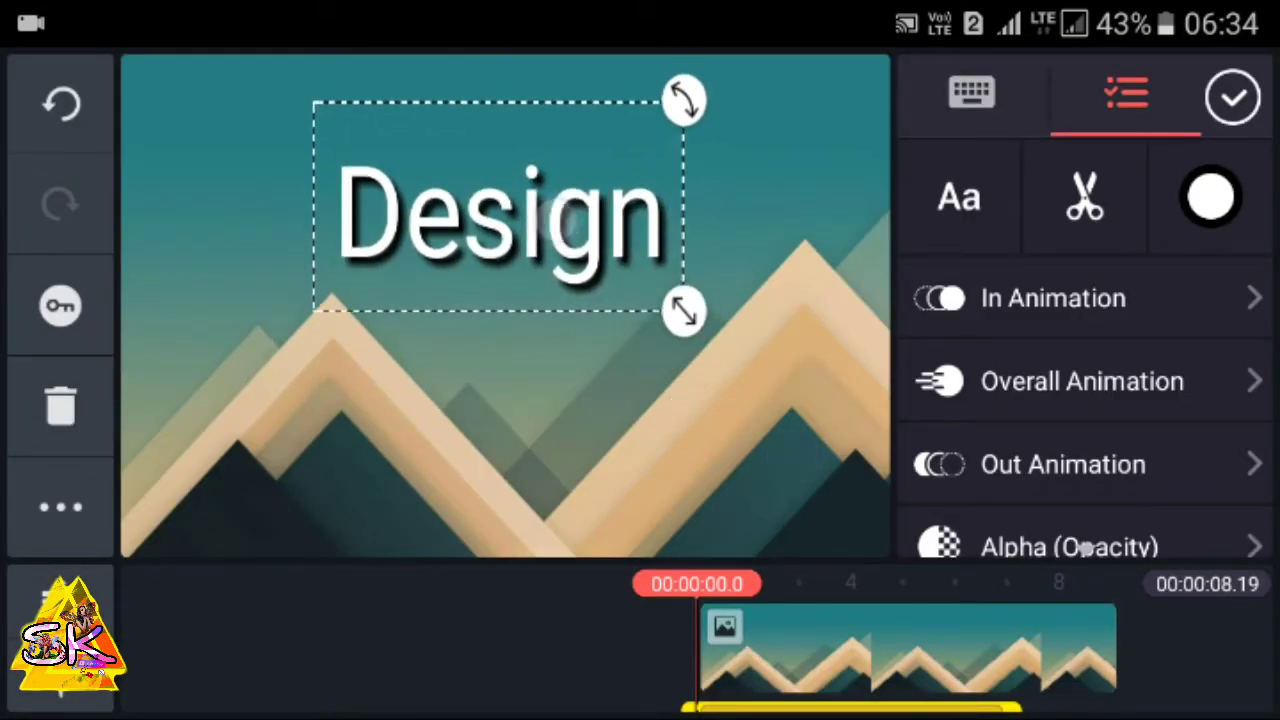
drag(684, 310, 734, 345)
Set the Design text font to Noto Serif Bold
click(958, 198)
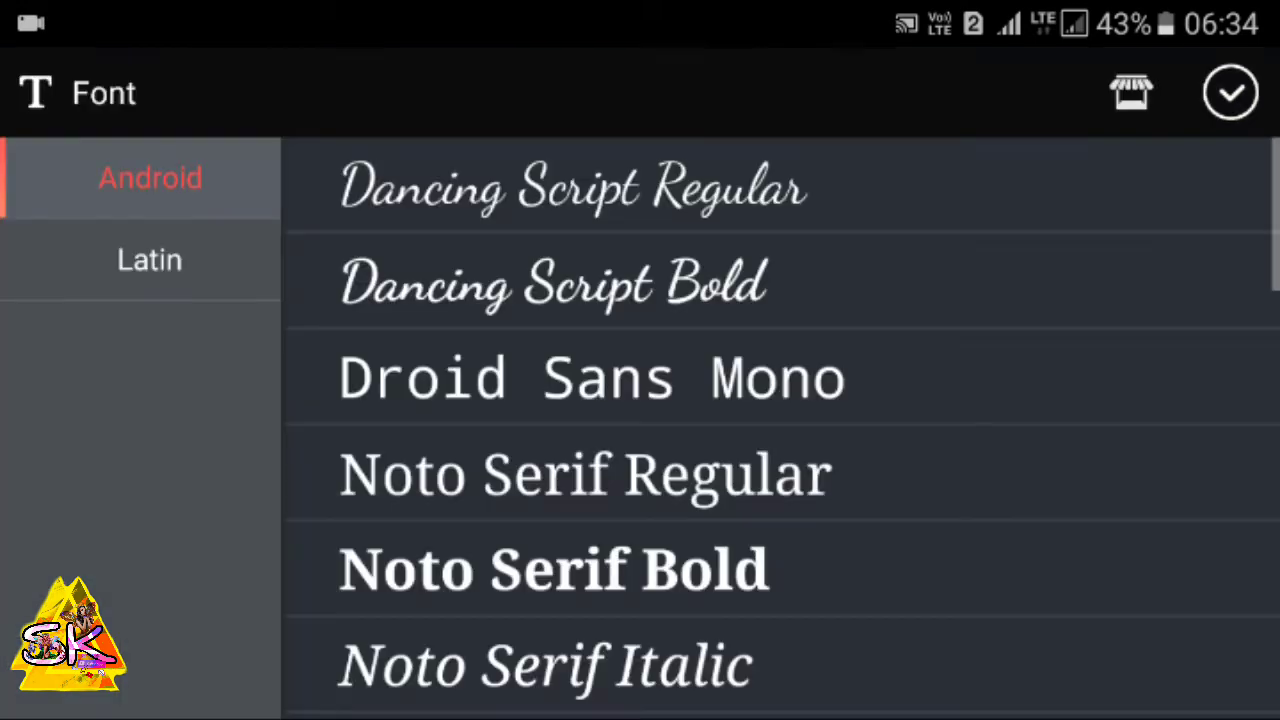
drag(905, 517, 926, 343)
click(700, 380)
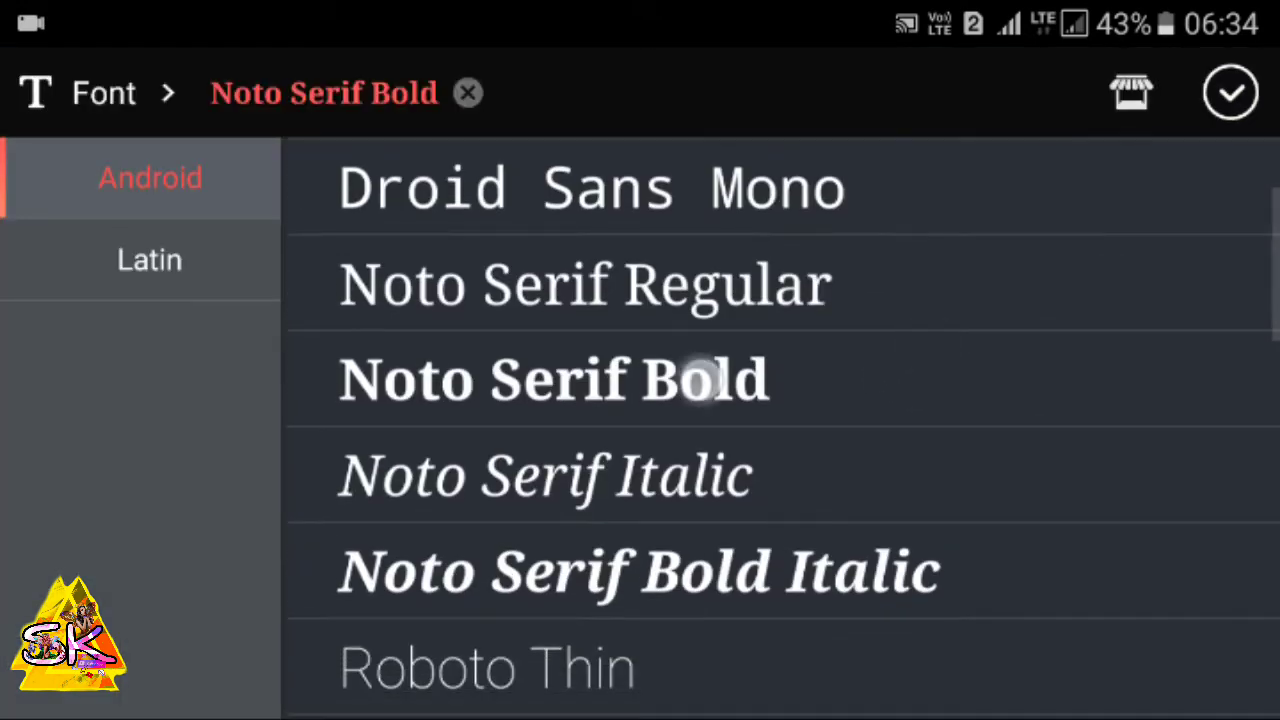
click(1231, 93)
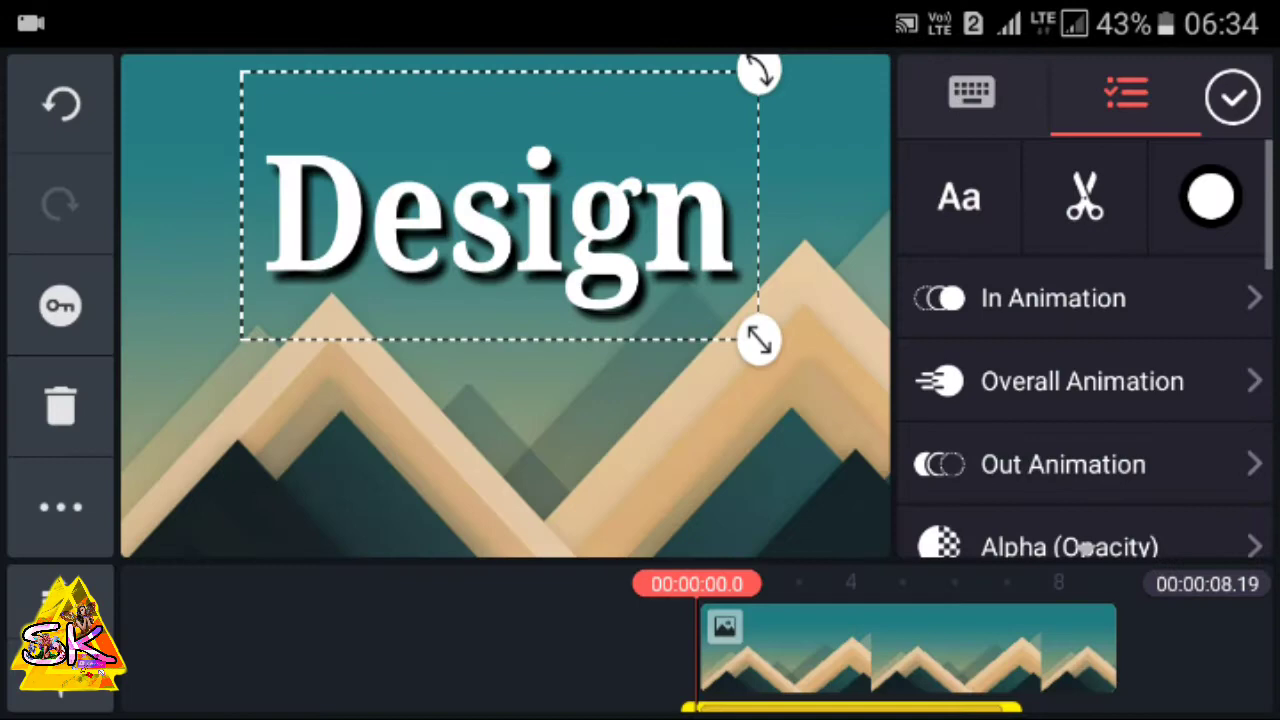
click(1232, 96)
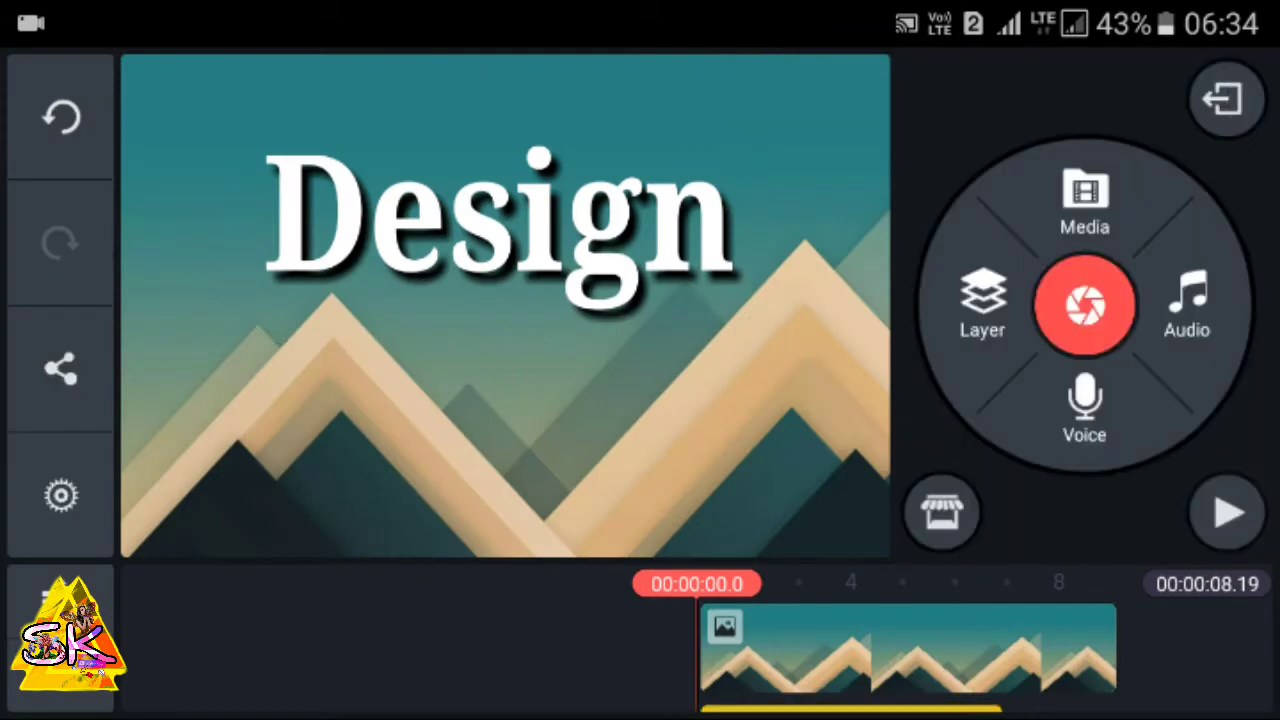
Add an enlarged 'Dazzlers' text layer just below Design
click(982, 300)
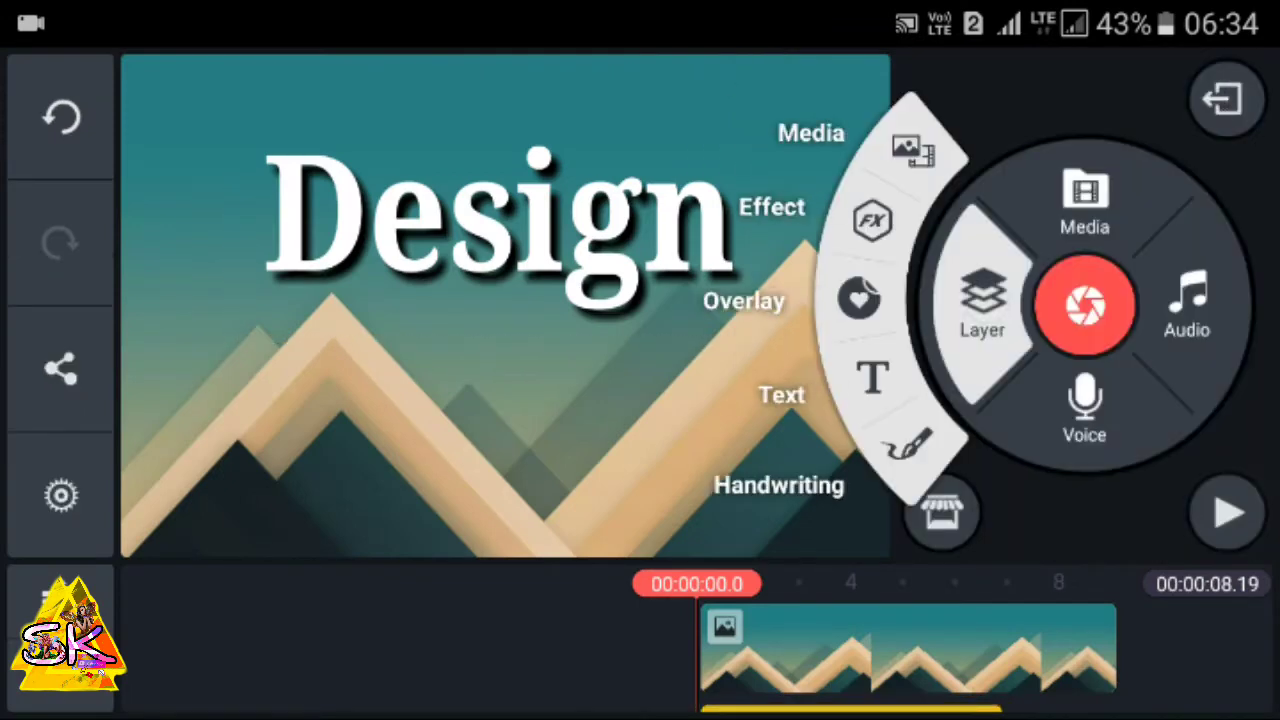
click(871, 371)
text(D)
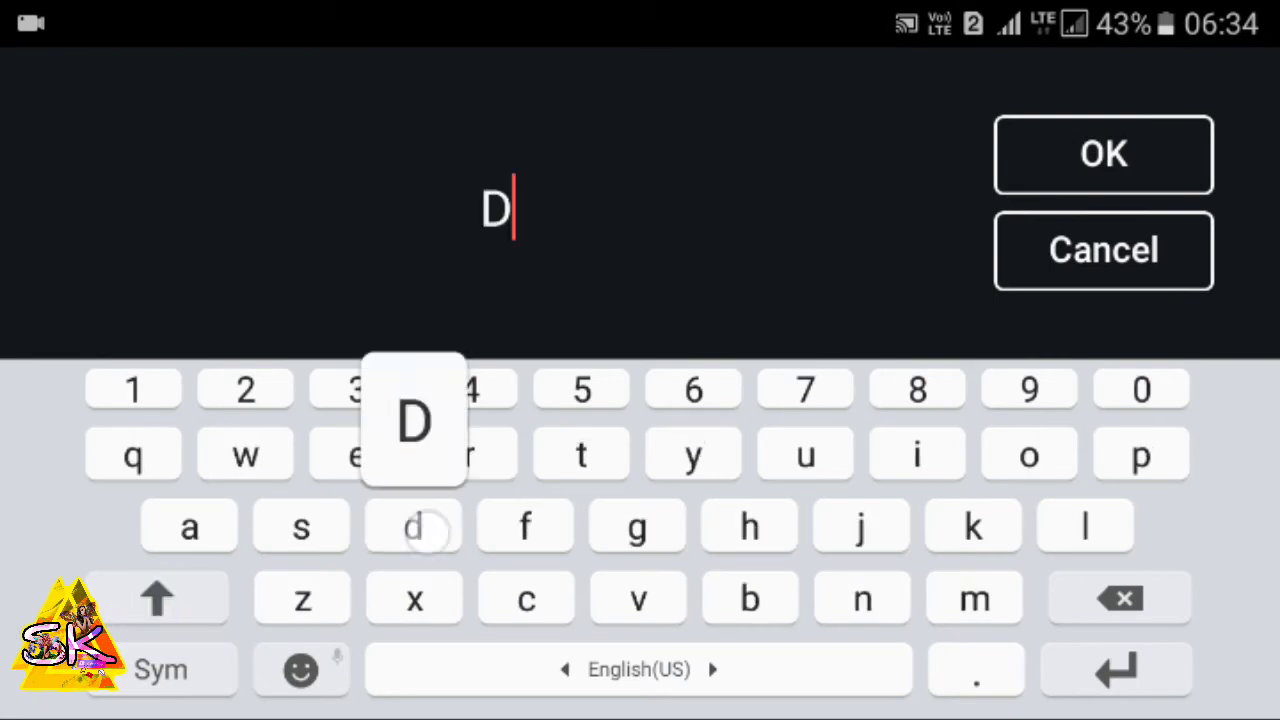
text(azzlers)
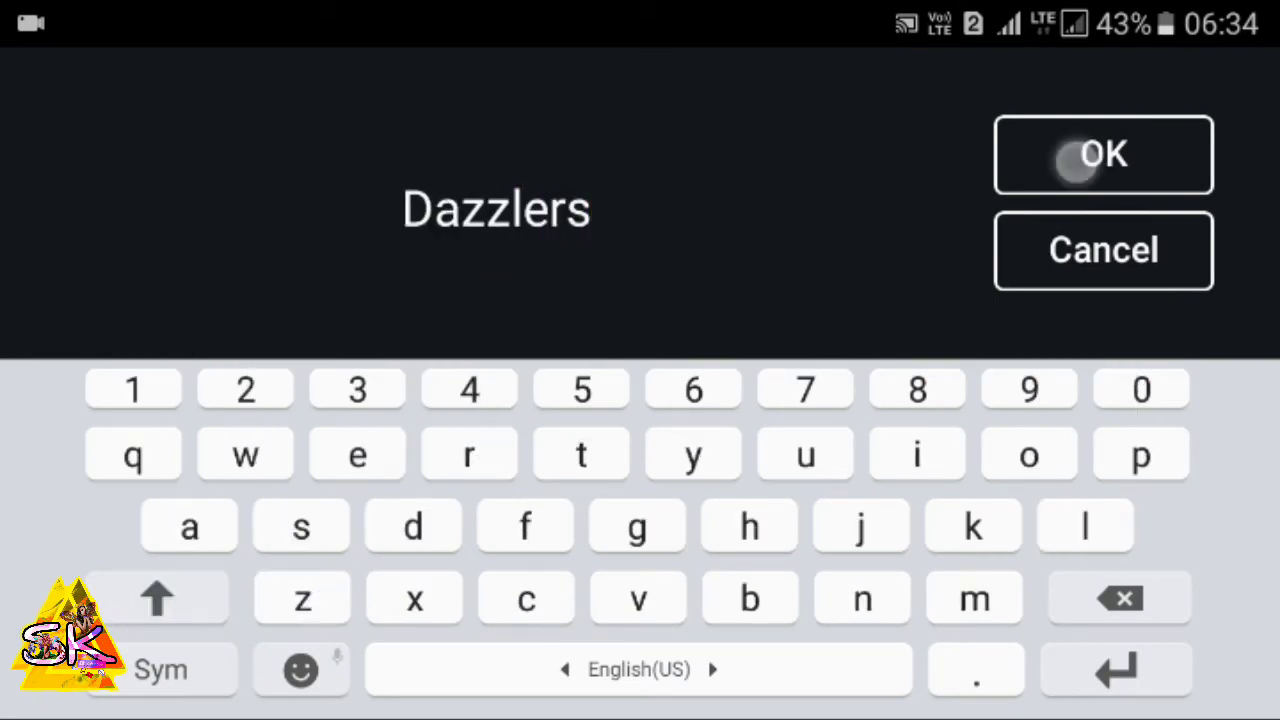
click(1075, 160)
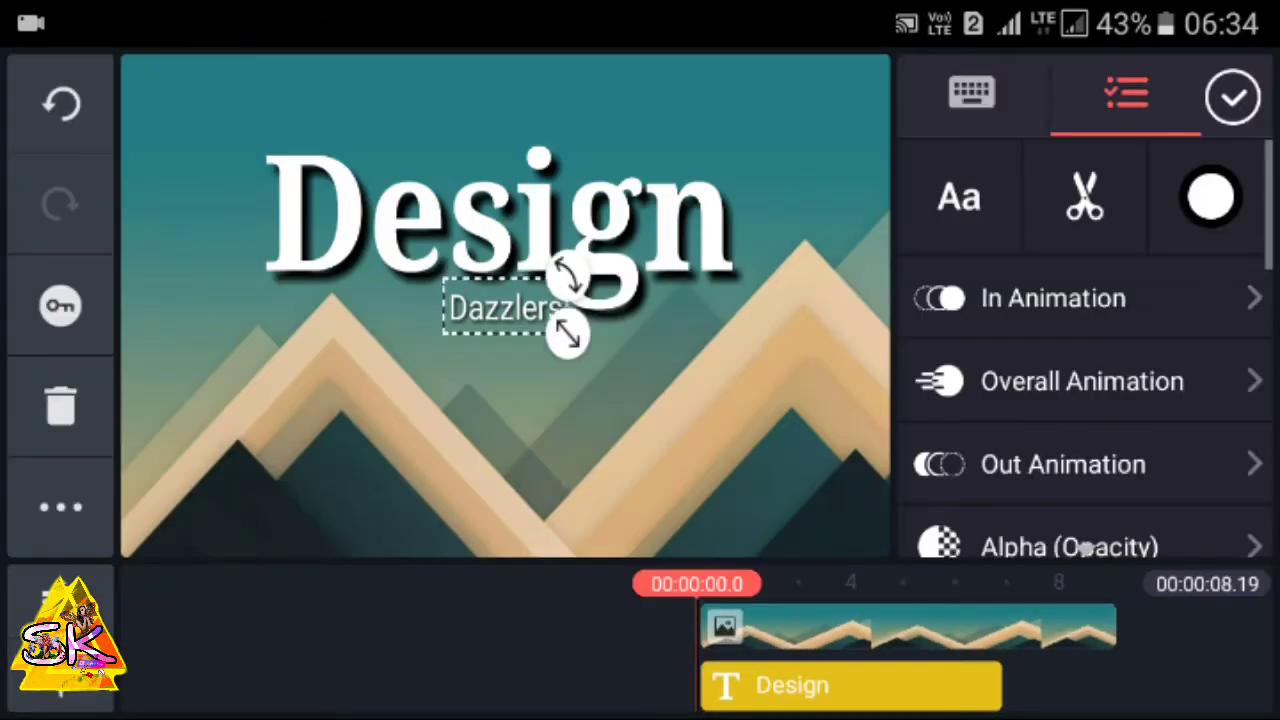
drag(625, 368, 808, 471)
drag(600, 400, 688, 392)
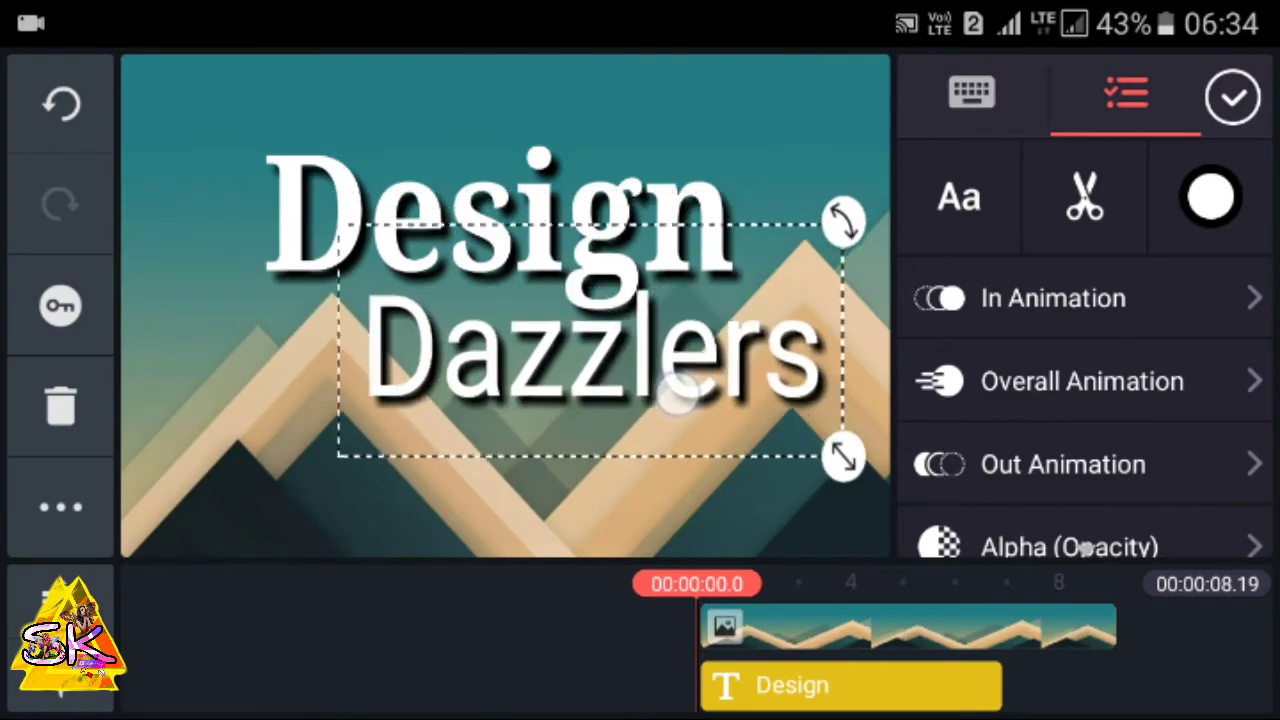
Set the Dazzlers text font to Noto Serif Bold
click(958, 196)
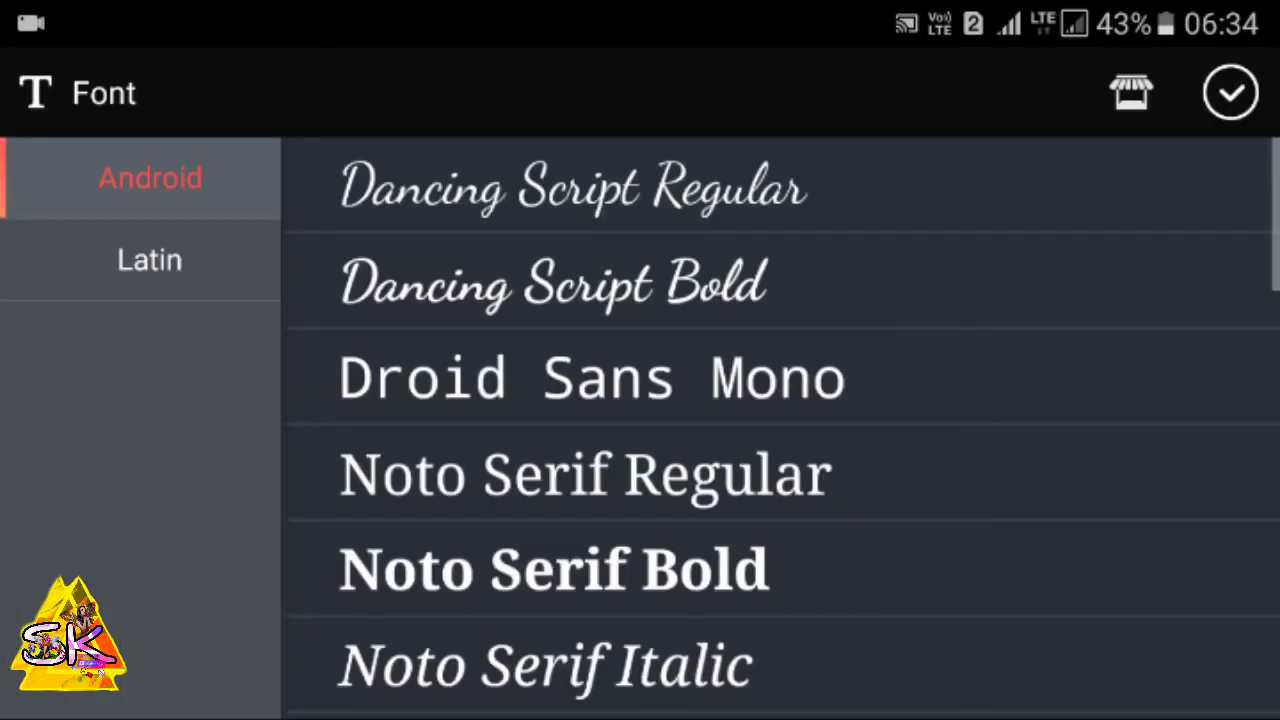
click(667, 577)
click(1230, 93)
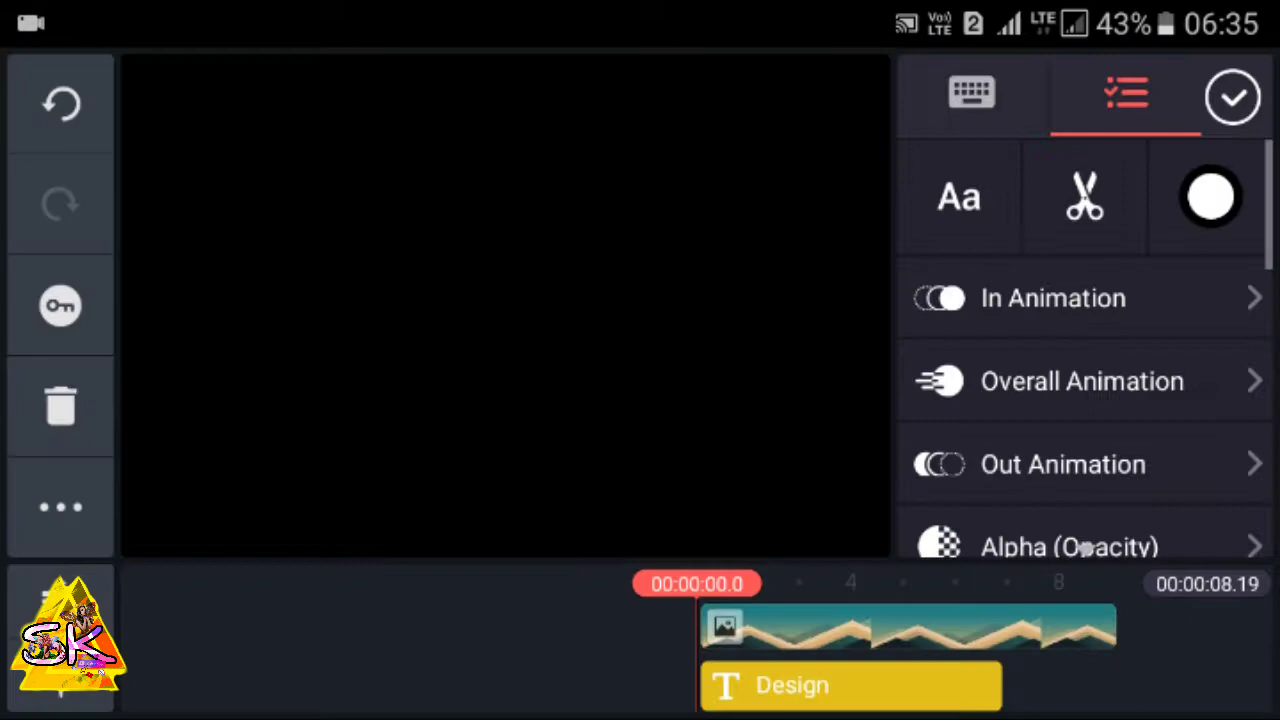
Place Design at the top and Dazzlers lower toward the right
mouse_move(691, 368)
mouse_down()
mouse_move(595, 200)
mouse_move(595, 45)
mouse_up()
drag(751, 337, 728, 325)
mouse_move(520, 225)
mouse_down()
mouse_move(647, 348)
mouse_move(627, 350)
mouse_up()
click(1232, 97)
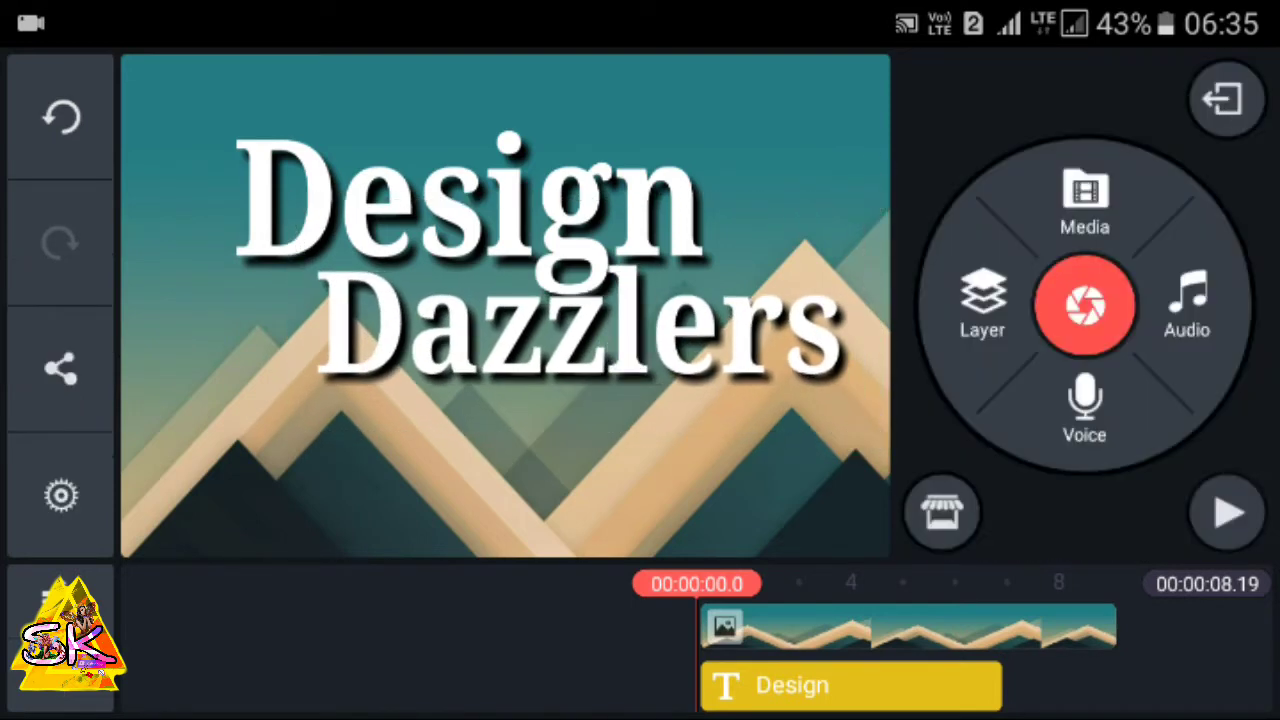
click(840, 688)
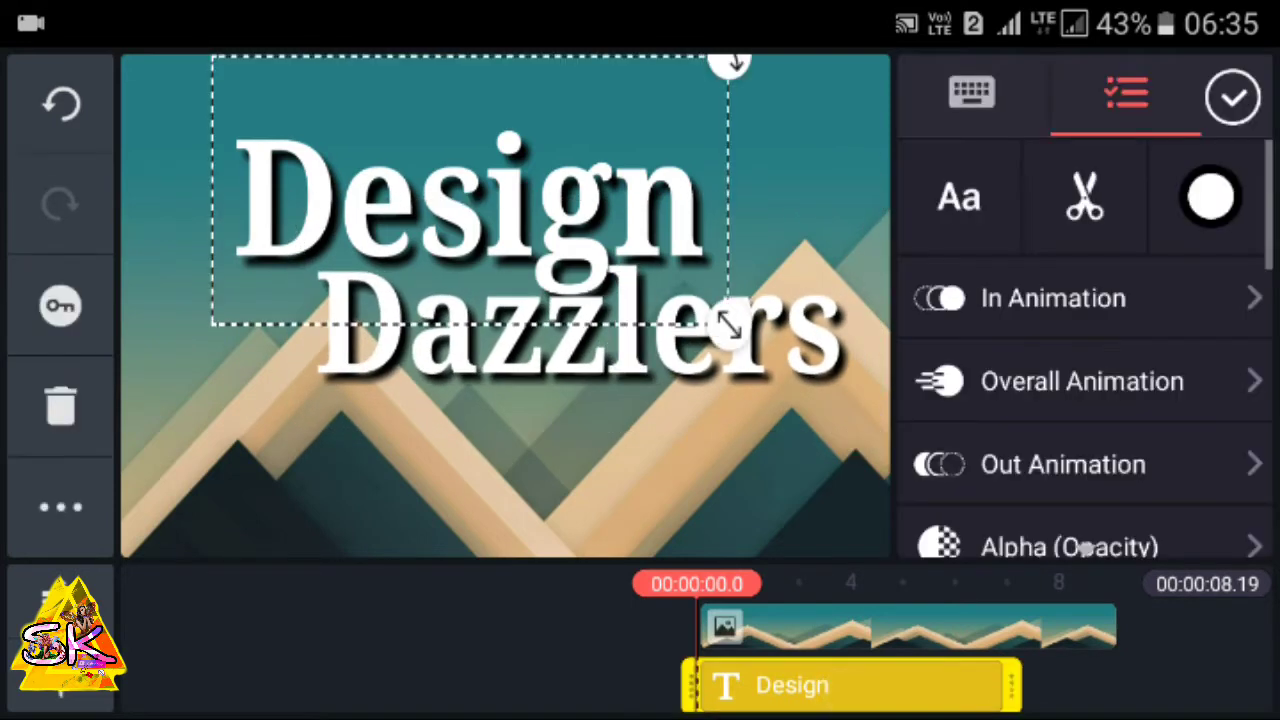
Try a purple colour on the Design title
click(1211, 197)
drag(677, 397, 709, 306)
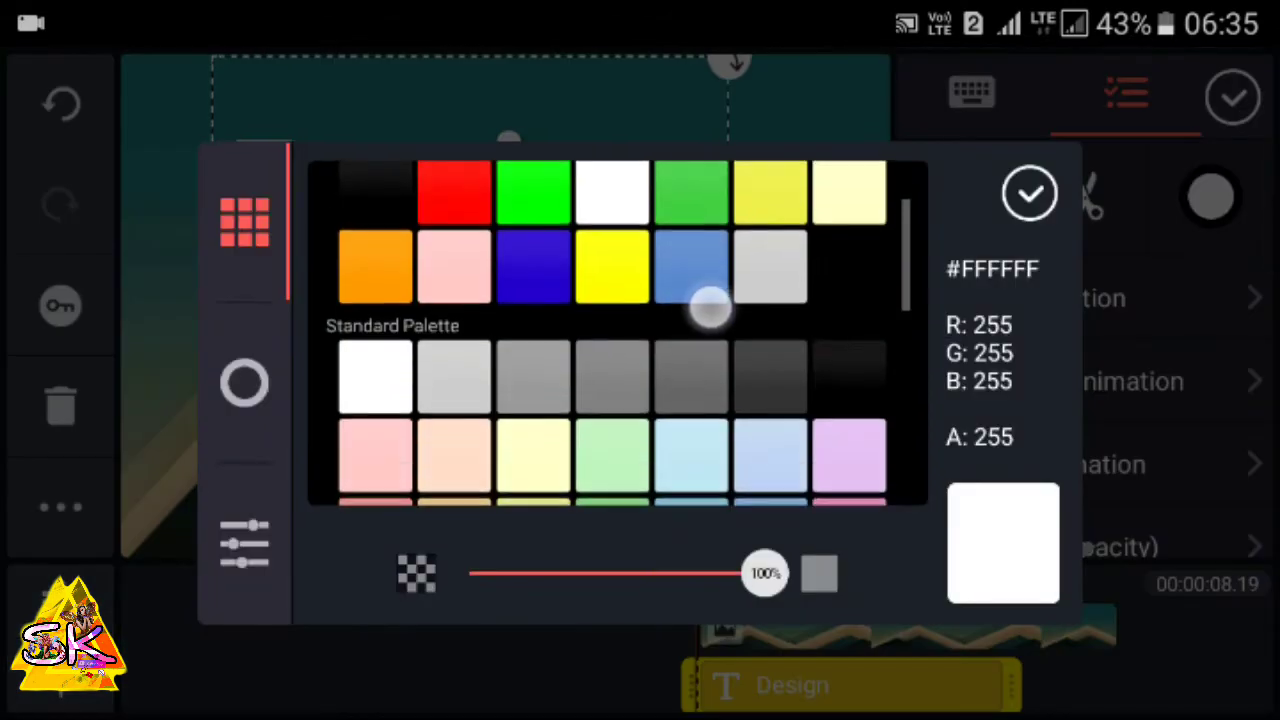
drag(610, 430, 610, 250)
drag(769, 300, 769, 429)
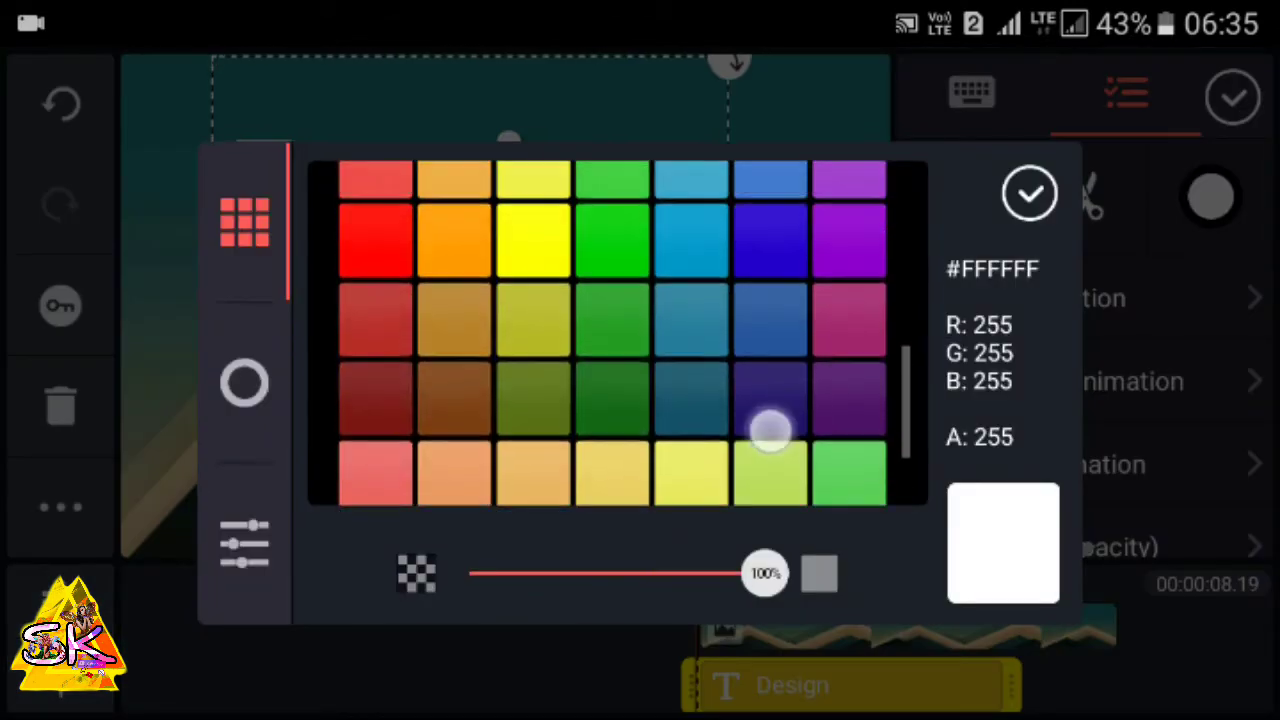
click(796, 284)
click(849, 194)
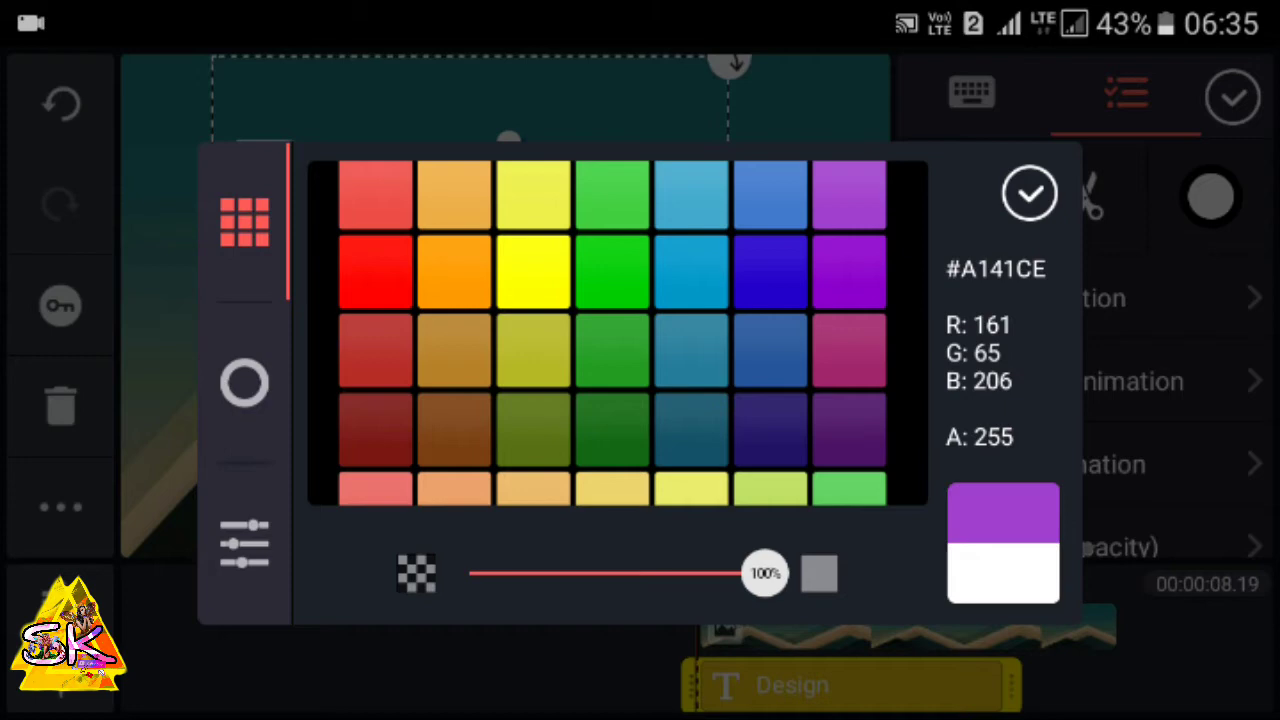
click(1029, 194)
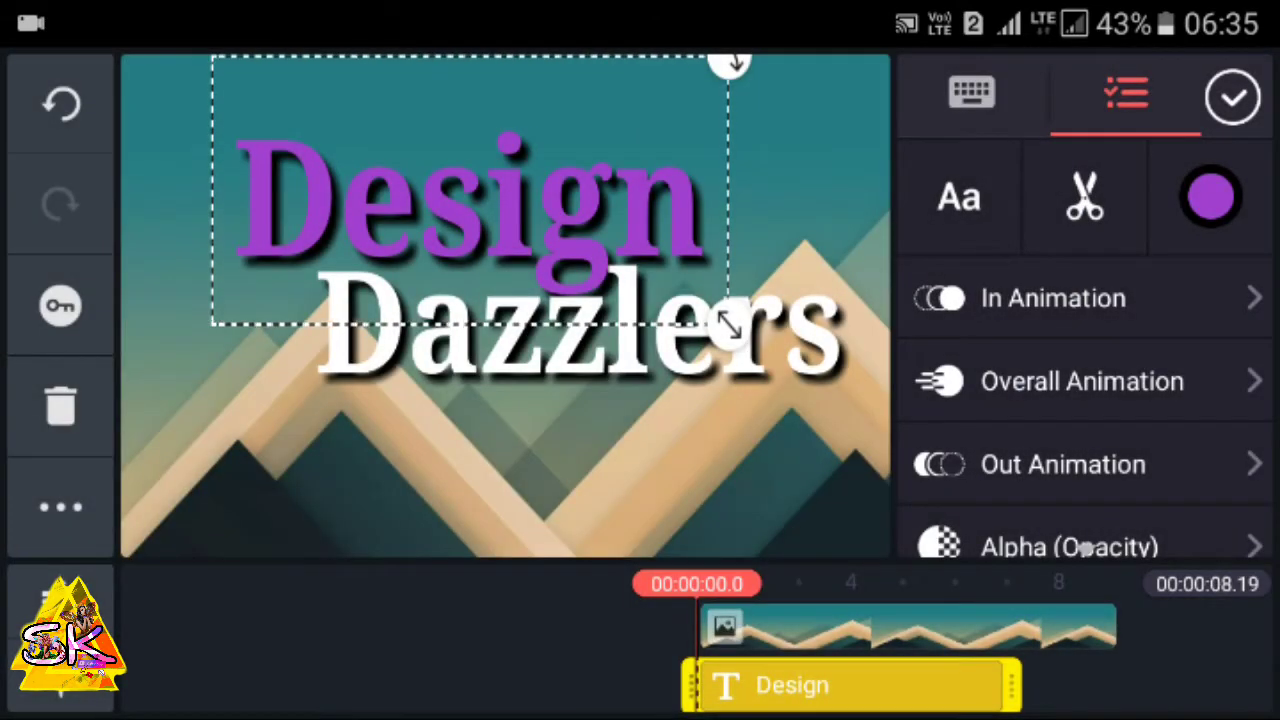
Change the Design title colour to bright yellow
click(1210, 197)
drag(777, 403, 803, 331)
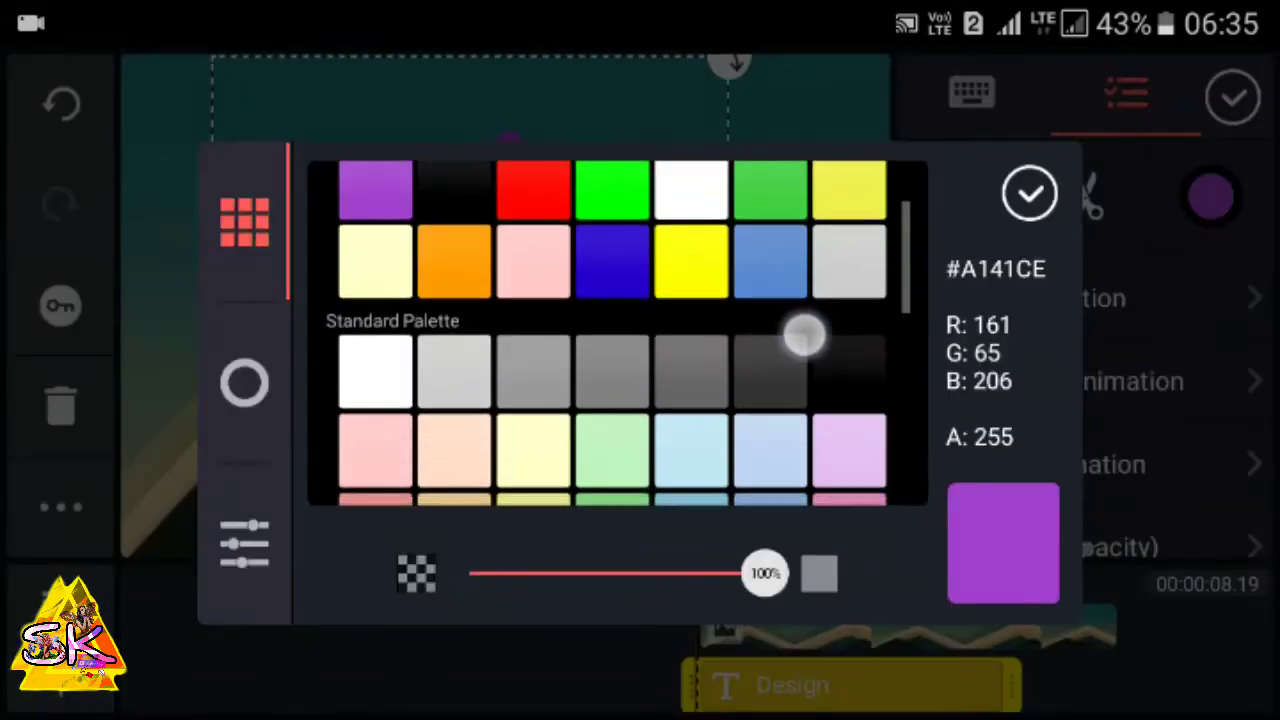
drag(767, 400, 765, 547)
click(700, 265)
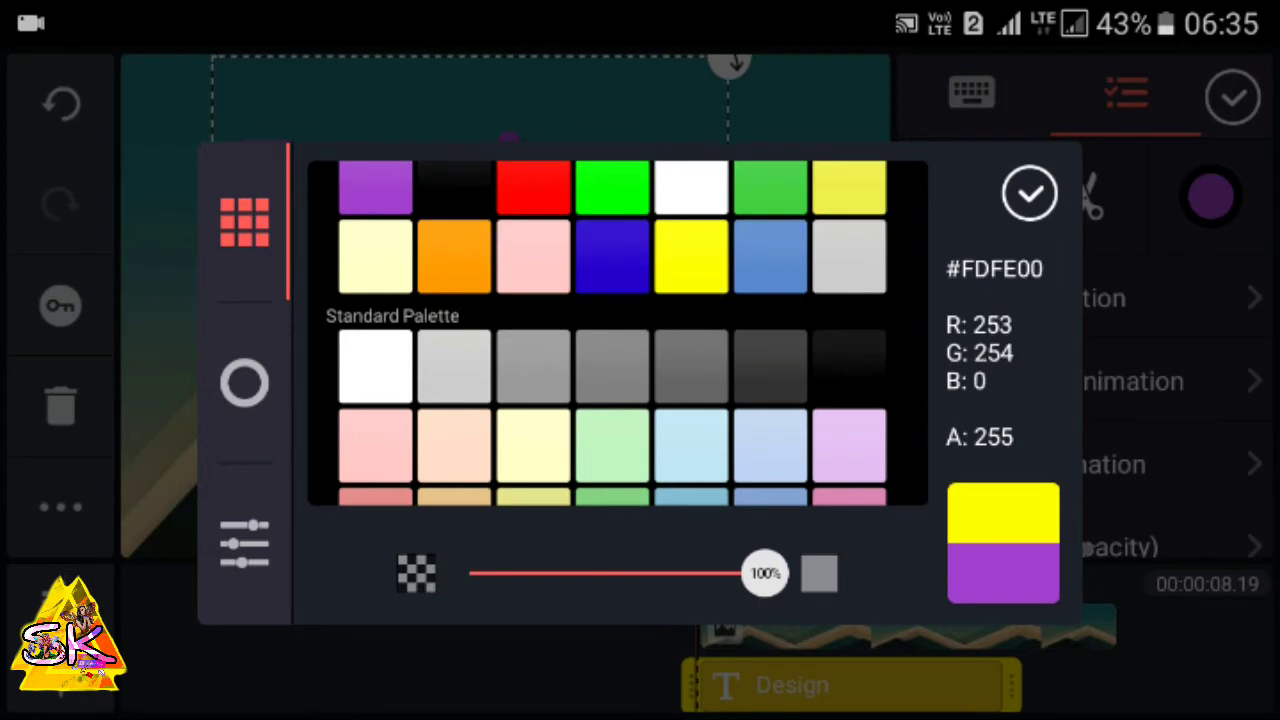
click(1029, 194)
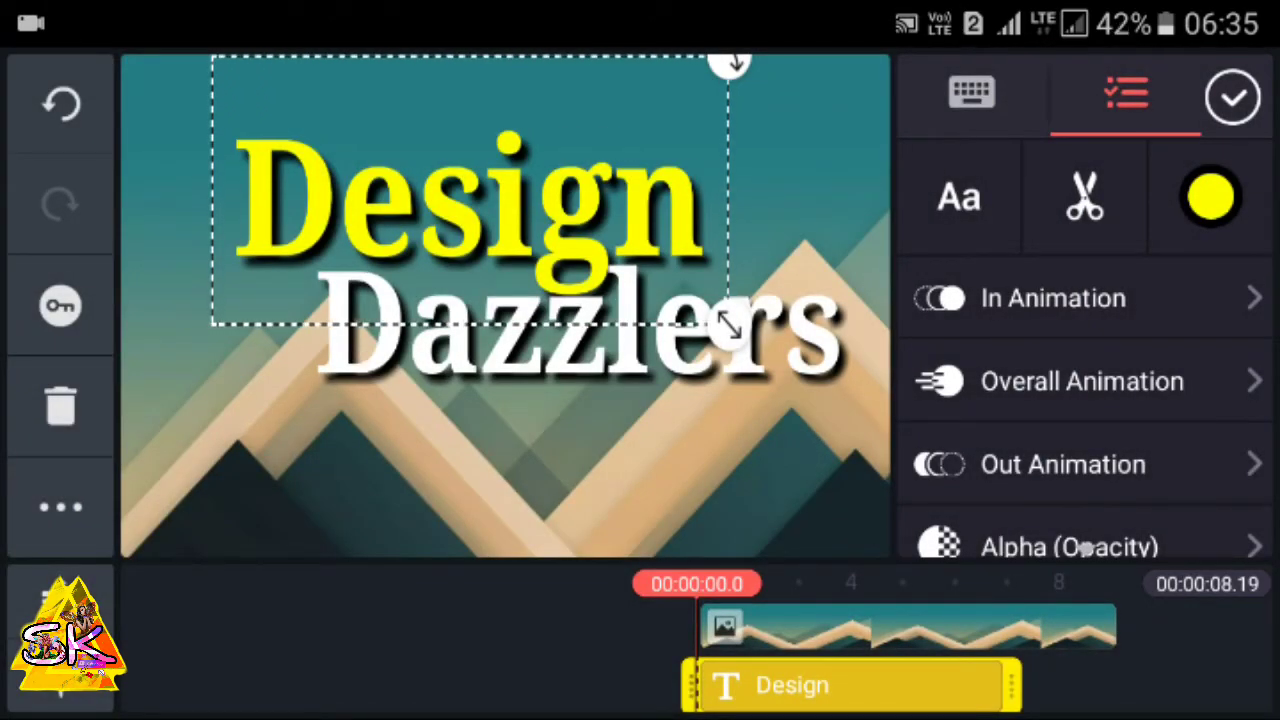
Give Design a Slide Right entrance animation after trying Pop, Fade and Slide Left
click(1037, 300)
drag(1140, 390, 1140, 320)
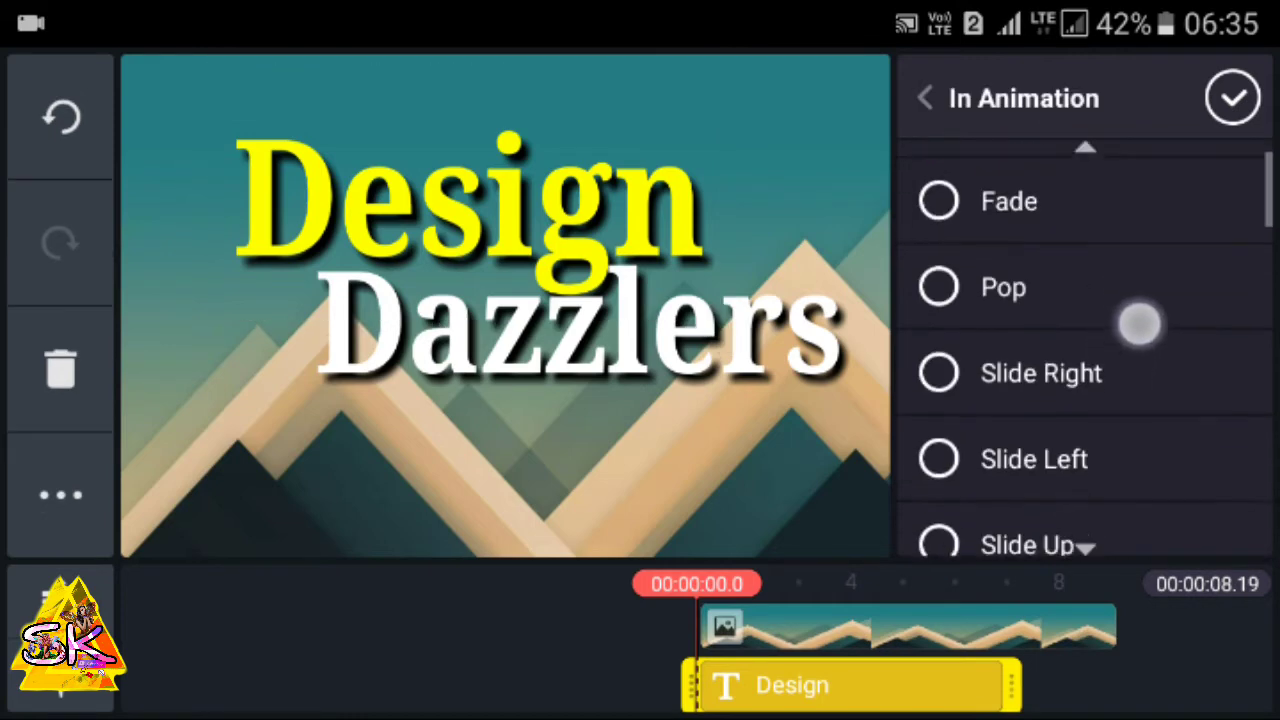
click(945, 369)
click(940, 290)
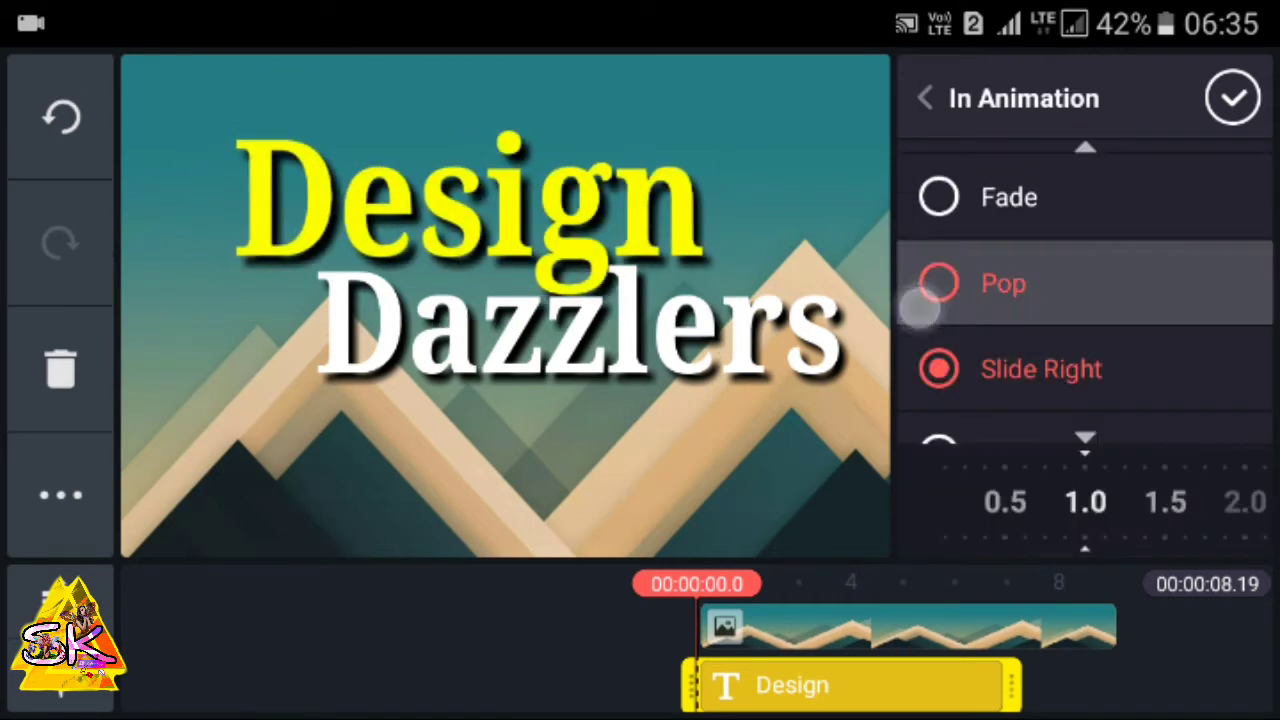
click(940, 197)
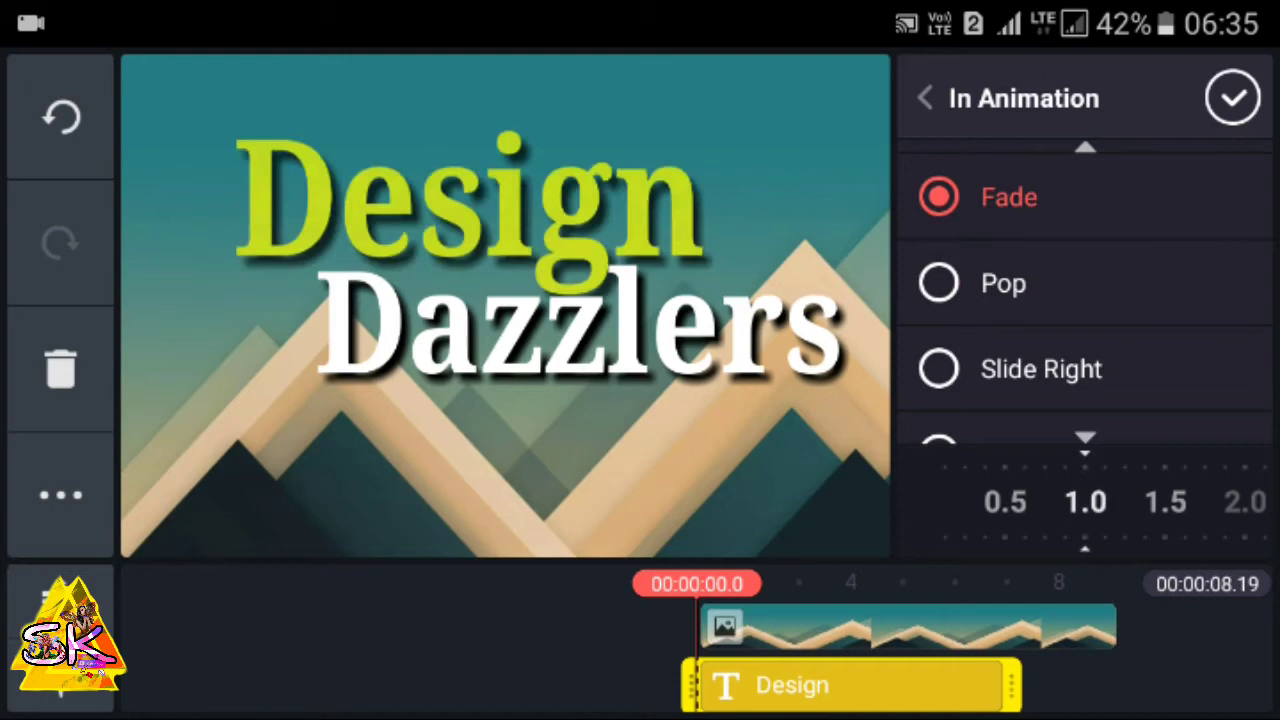
drag(1171, 364, 1171, 251)
click(940, 342)
click(940, 256)
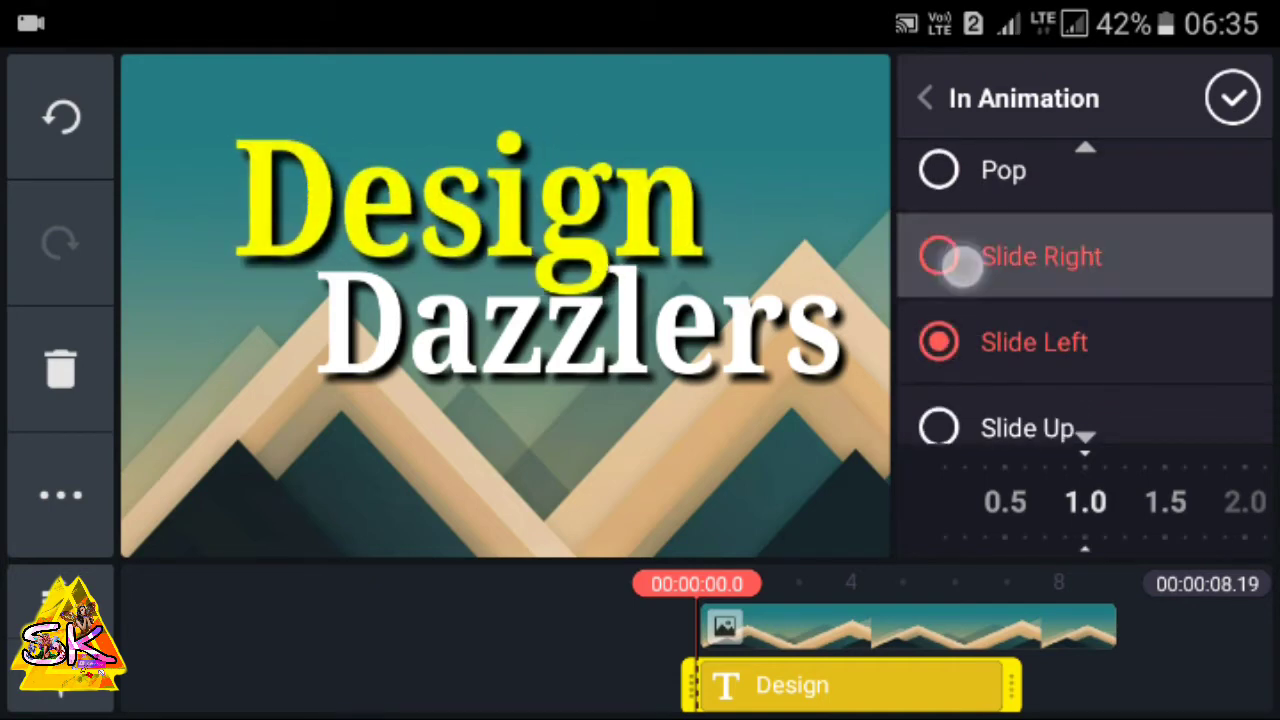
click(1232, 98)
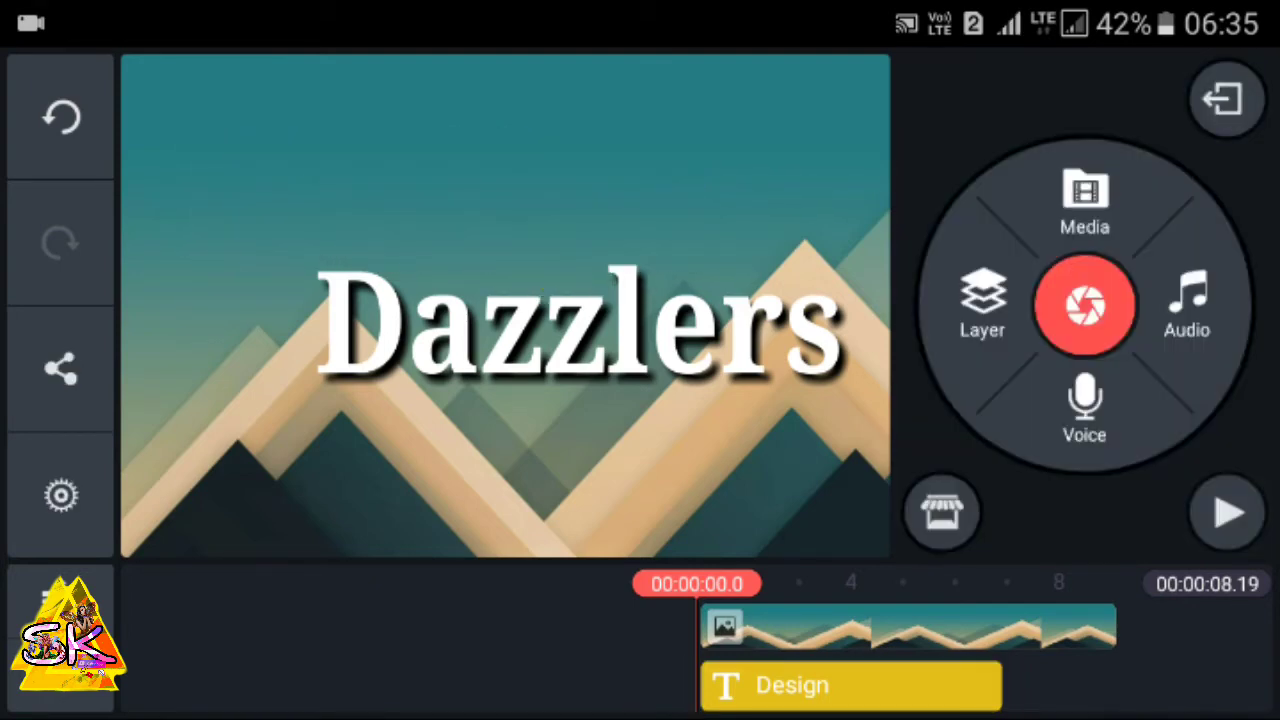
Set the Design title's exit animation to Fade
click(838, 686)
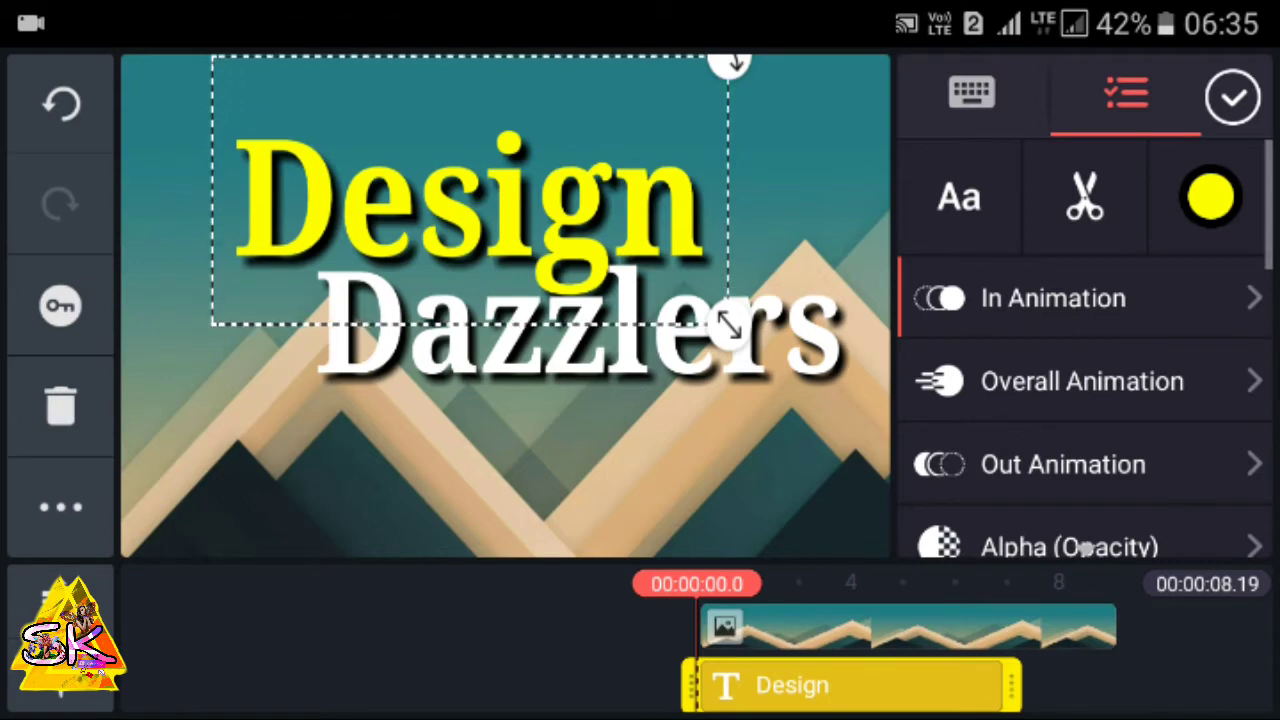
click(1023, 466)
click(986, 264)
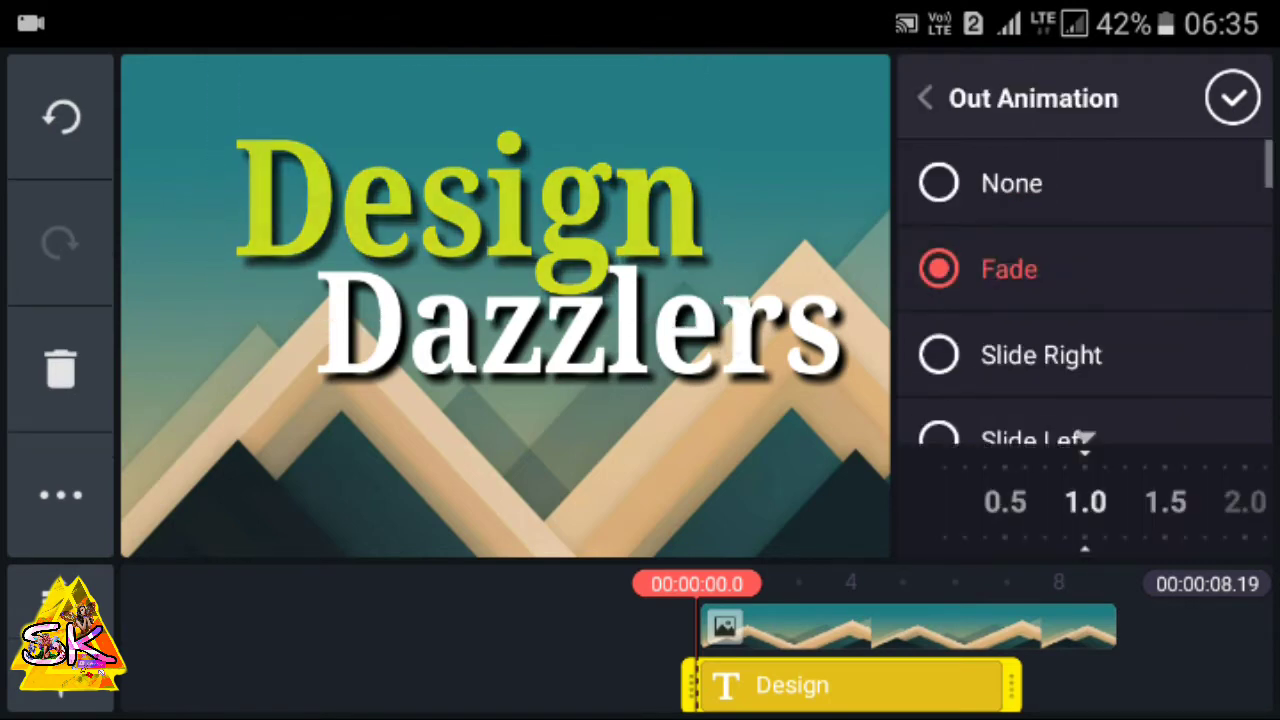
click(1232, 98)
drag(1011, 683, 1030, 596)
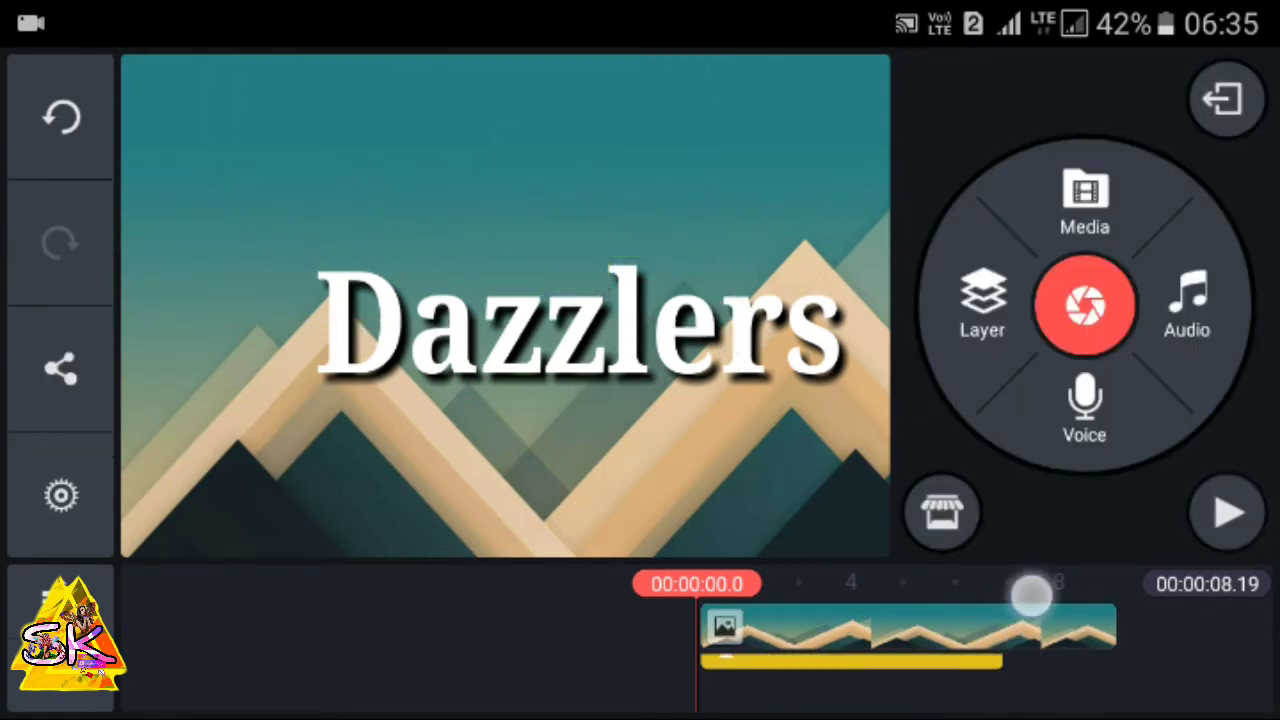
Keep Dazzlers white and give it a Slide Right entrance animation
click(928, 666)
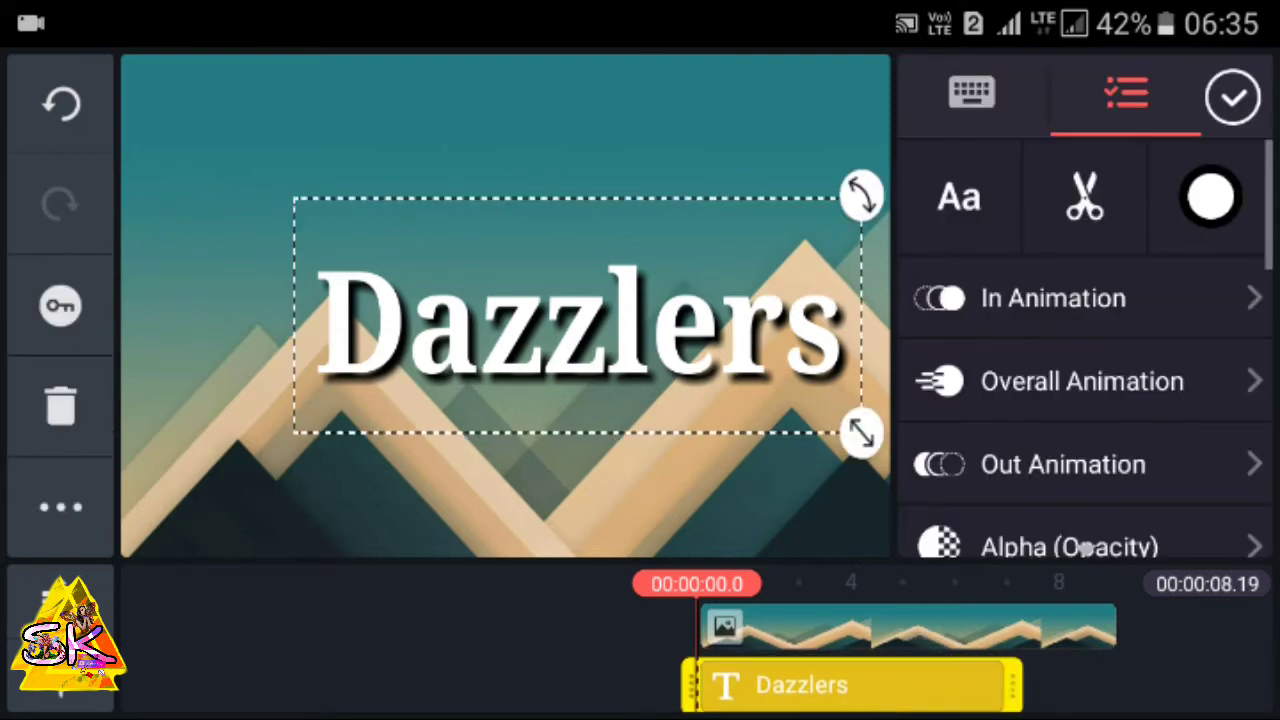
click(1211, 197)
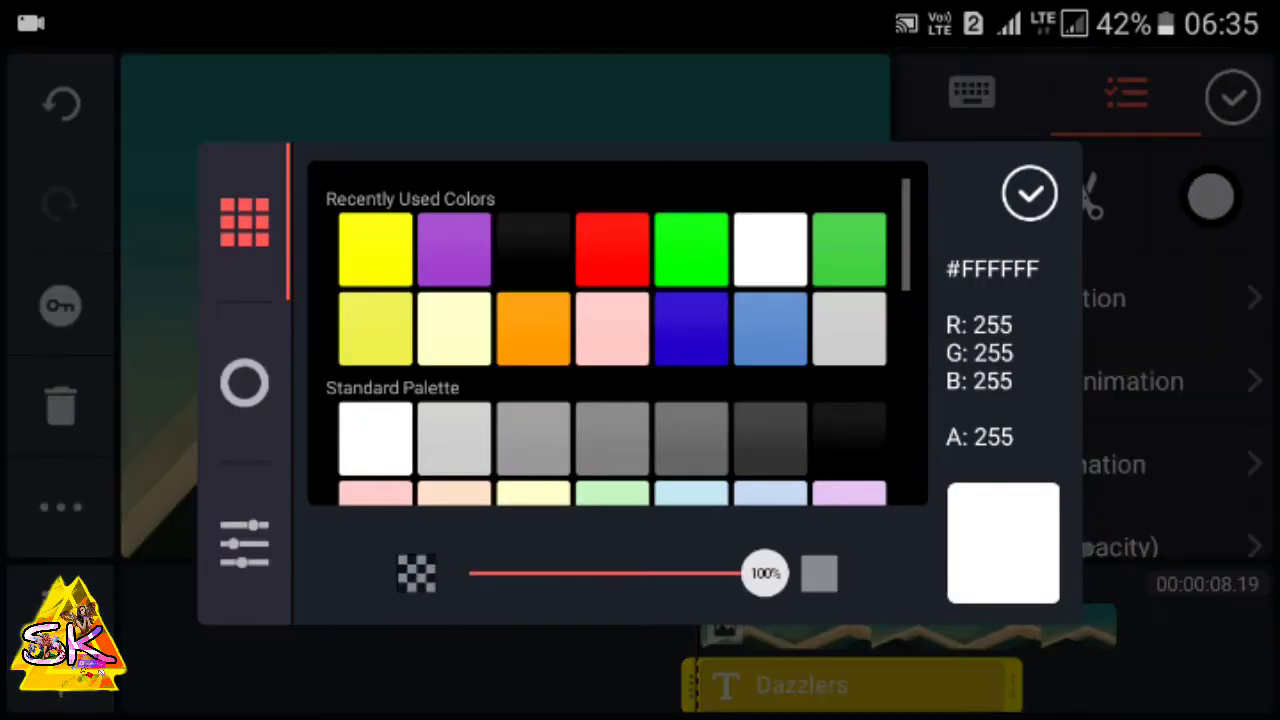
click(1029, 191)
click(1043, 298)
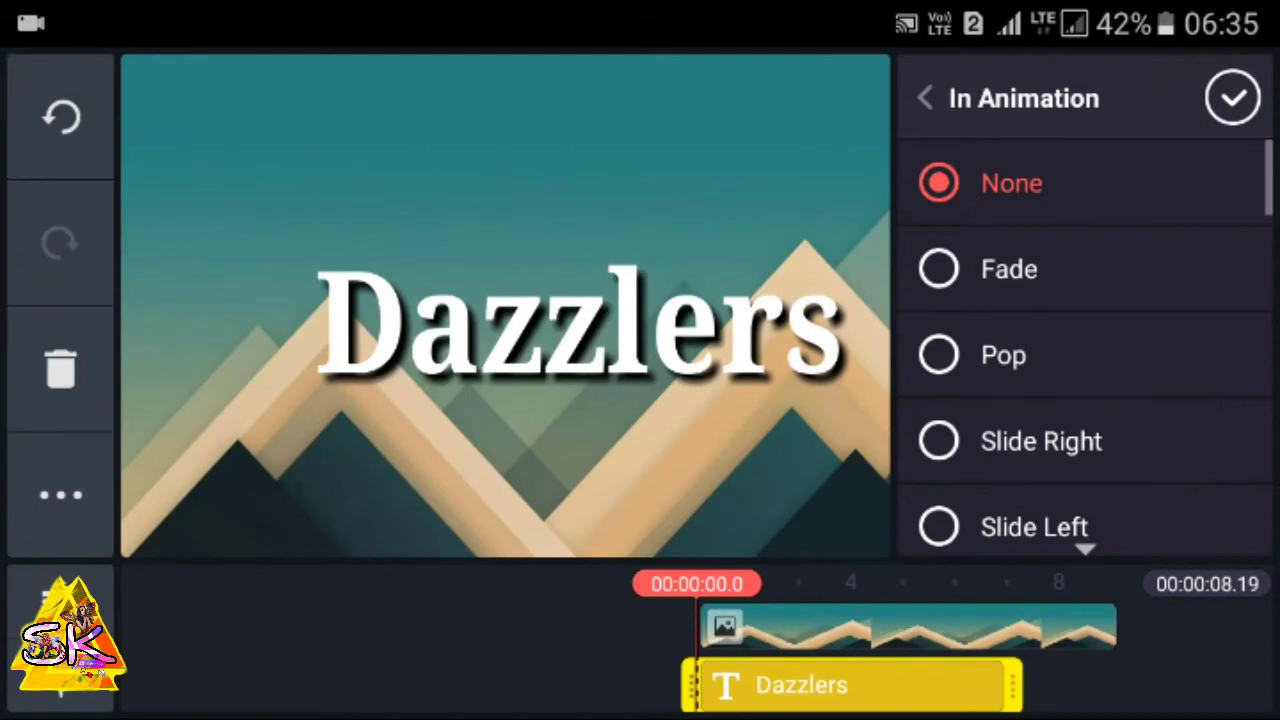
click(938, 441)
click(1232, 98)
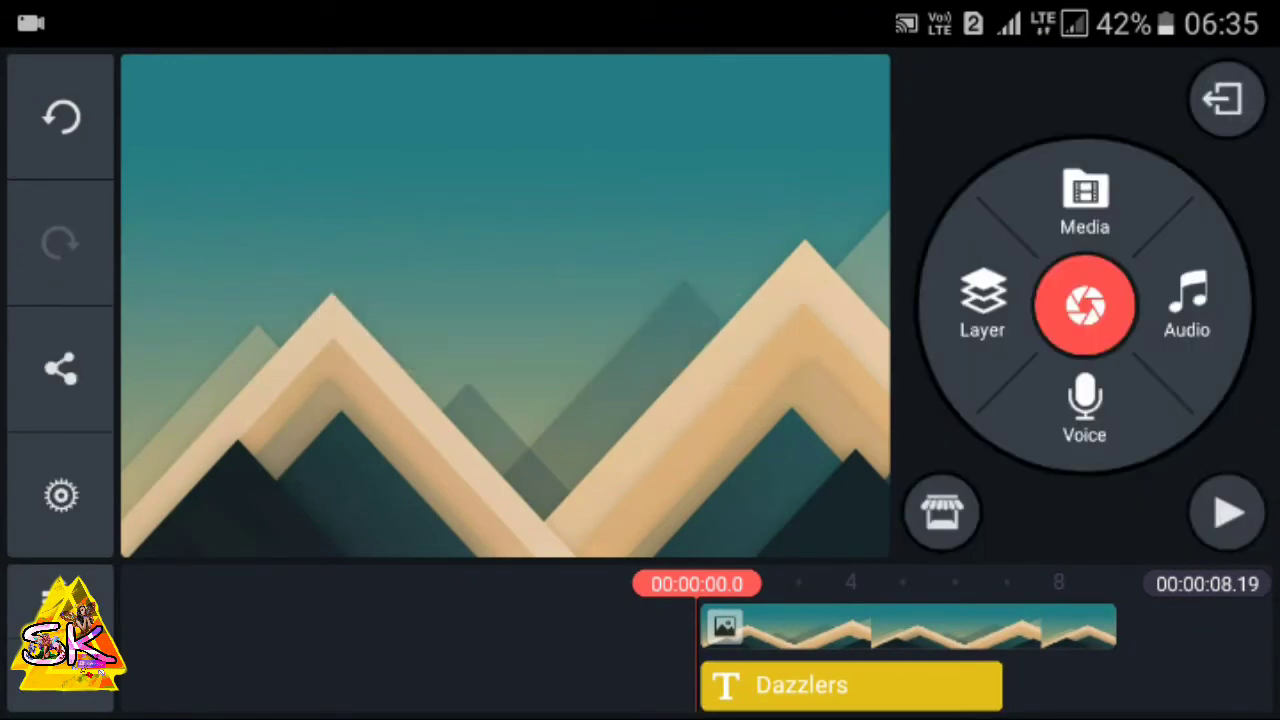
Set the Dazzlers title's exit animation to Fade
click(845, 690)
click(990, 462)
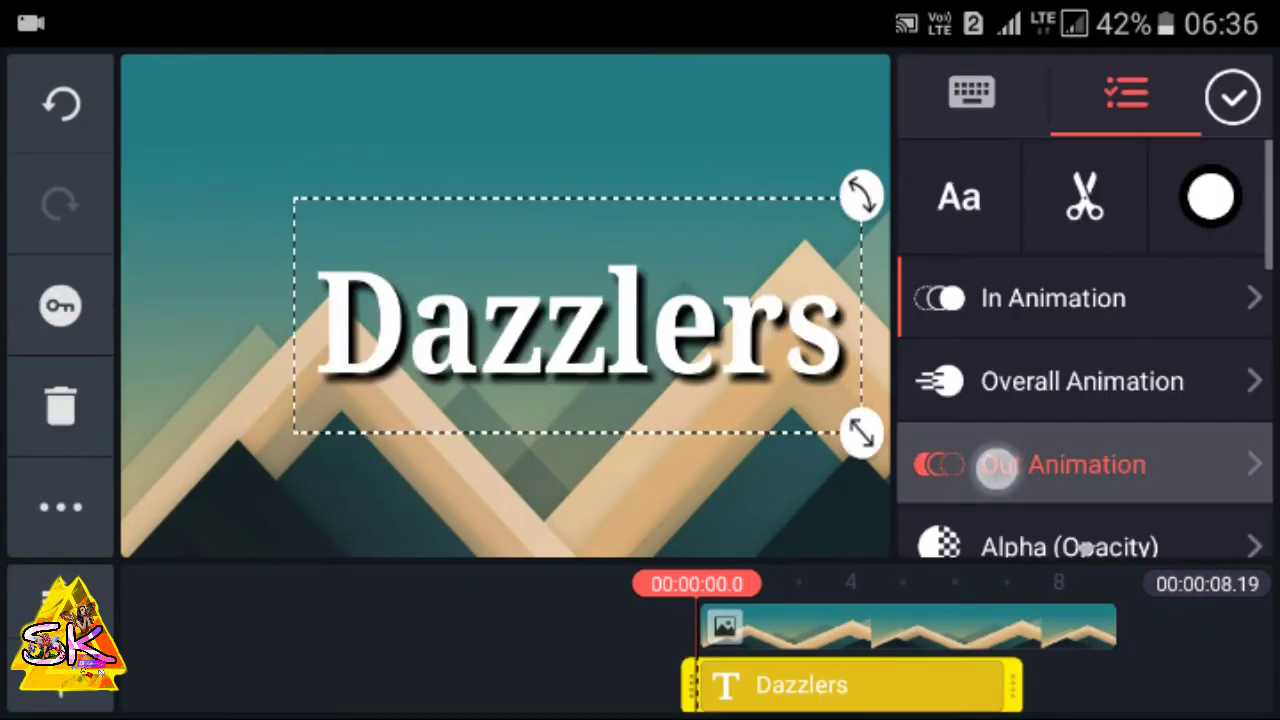
click(938, 269)
click(1232, 98)
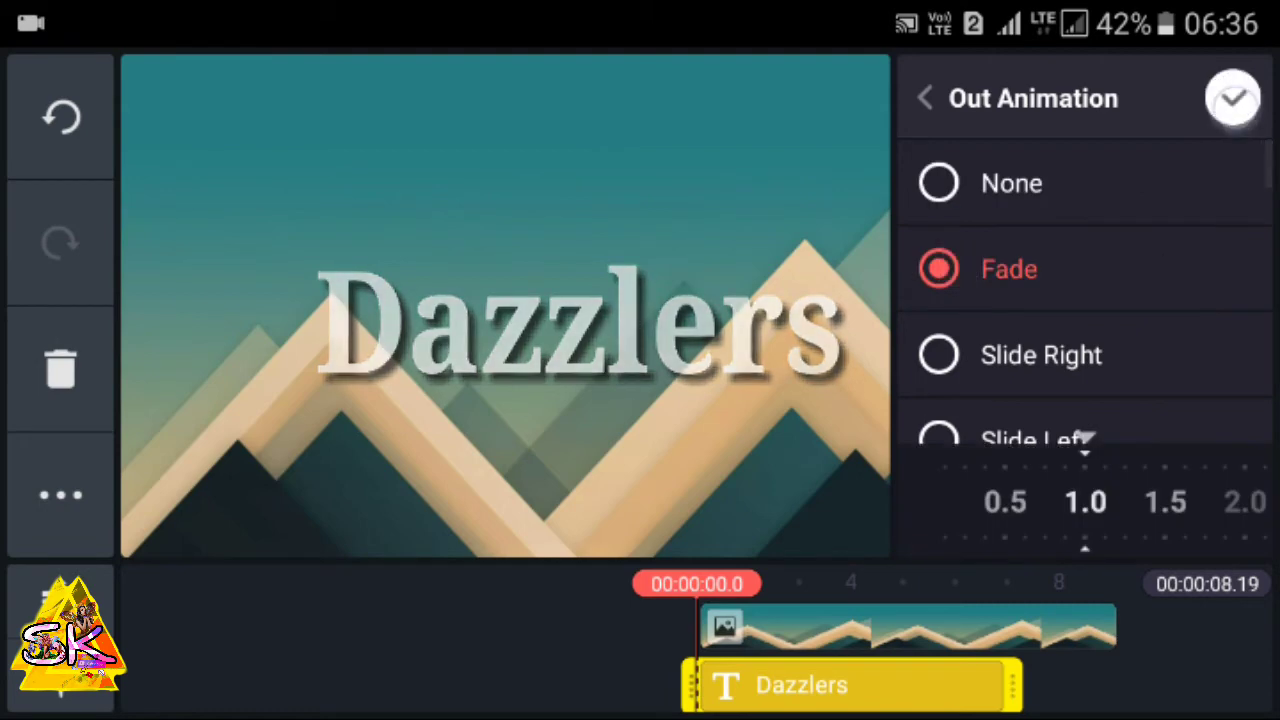
drag(1140, 683, 1063, 640)
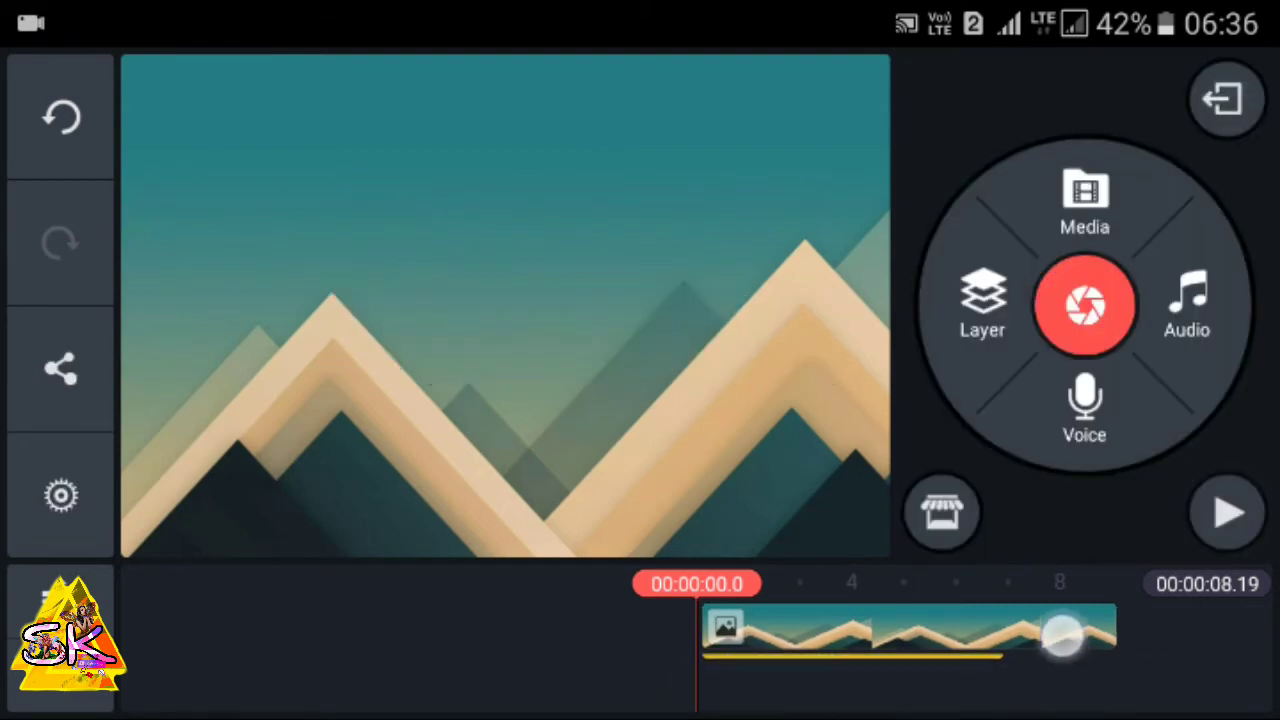
click(1228, 512)
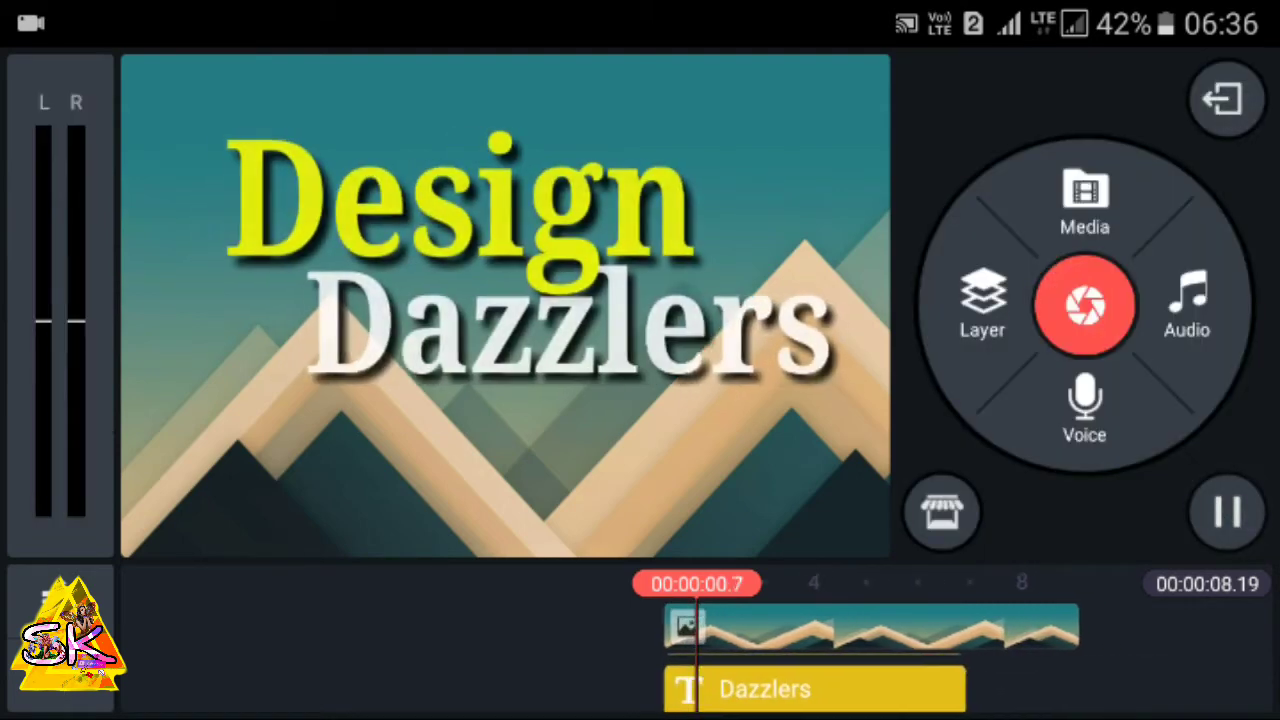
click(1228, 512)
drag(1048, 693, 1132, 680)
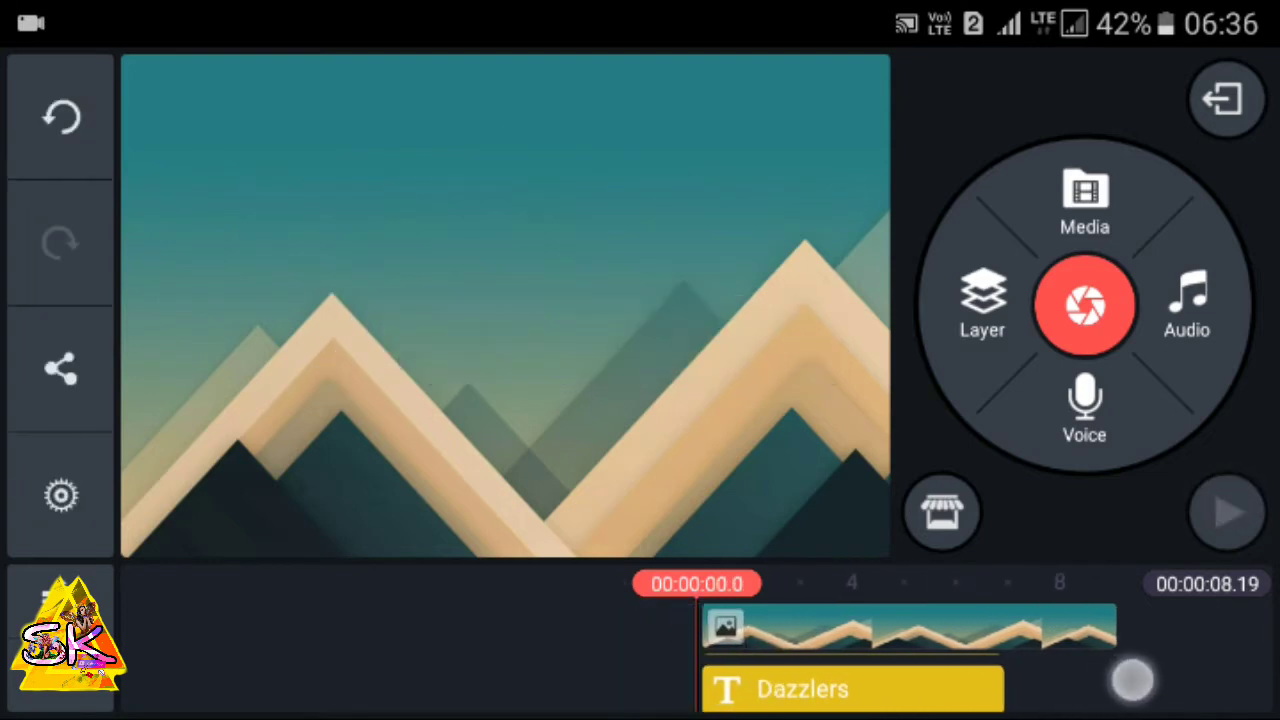
click(60, 632)
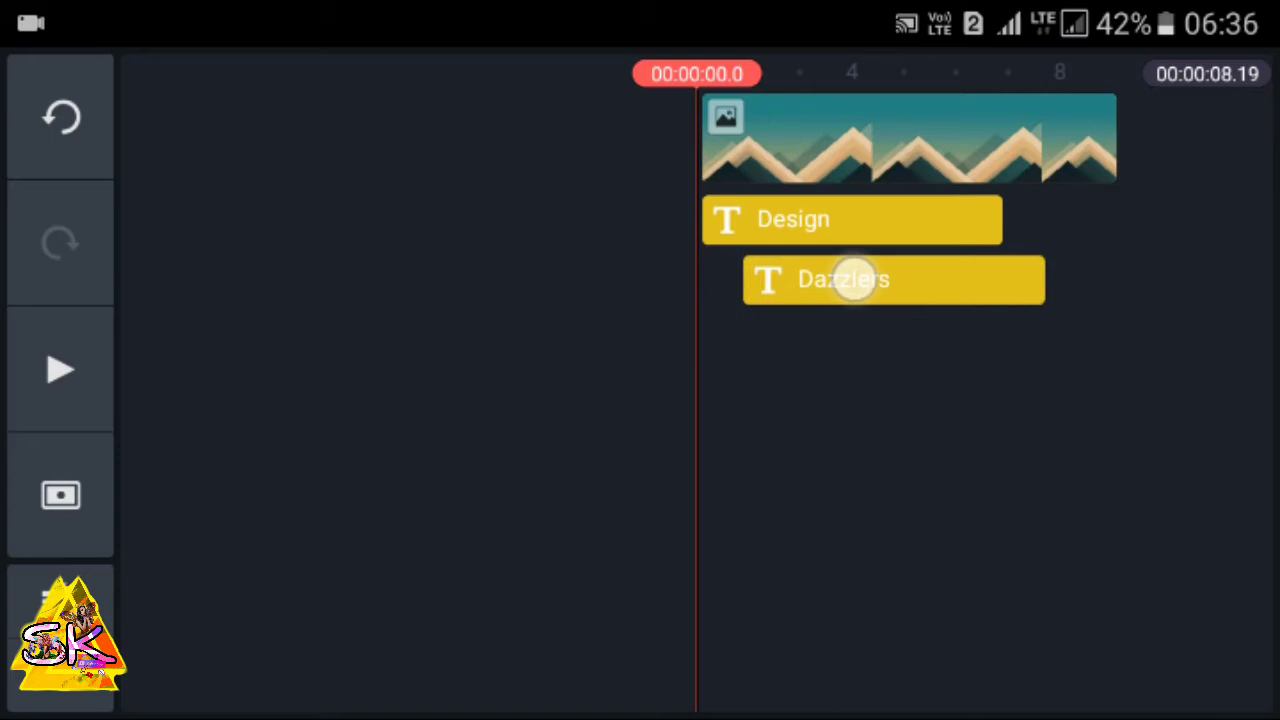
drag(855, 280, 811, 280)
click(60, 600)
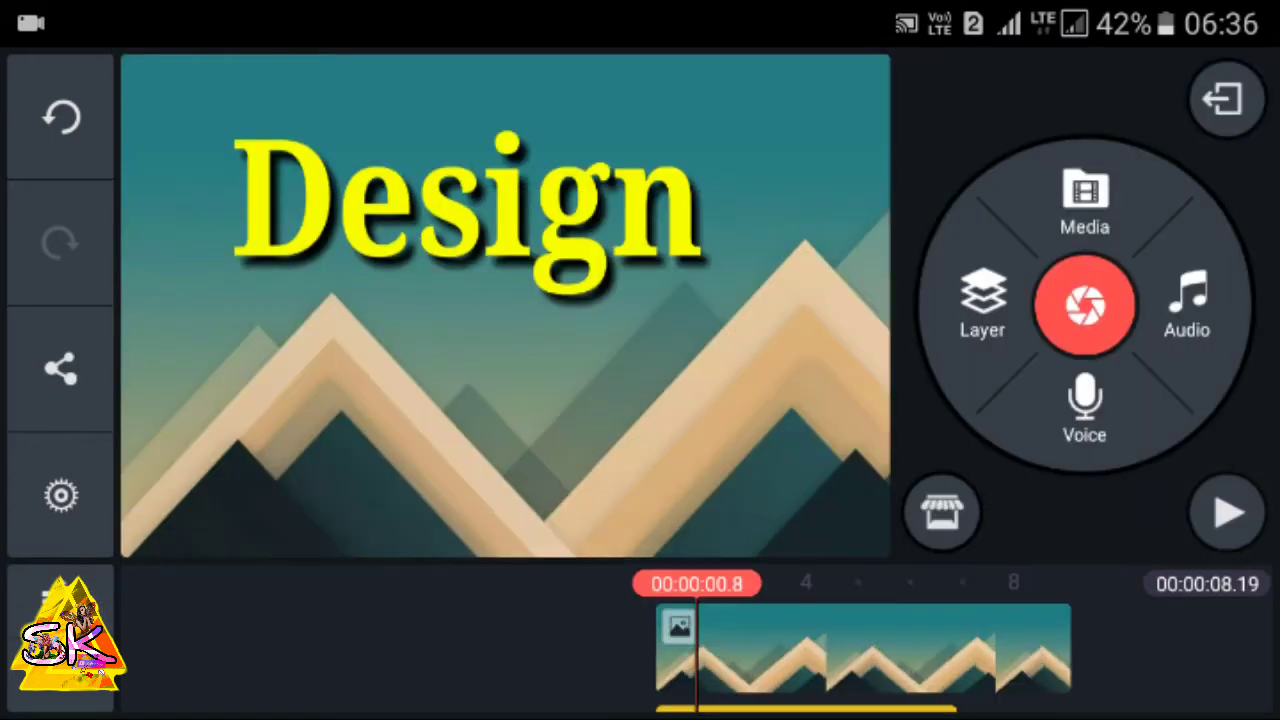
drag(900, 650, 947, 650)
click(1227, 512)
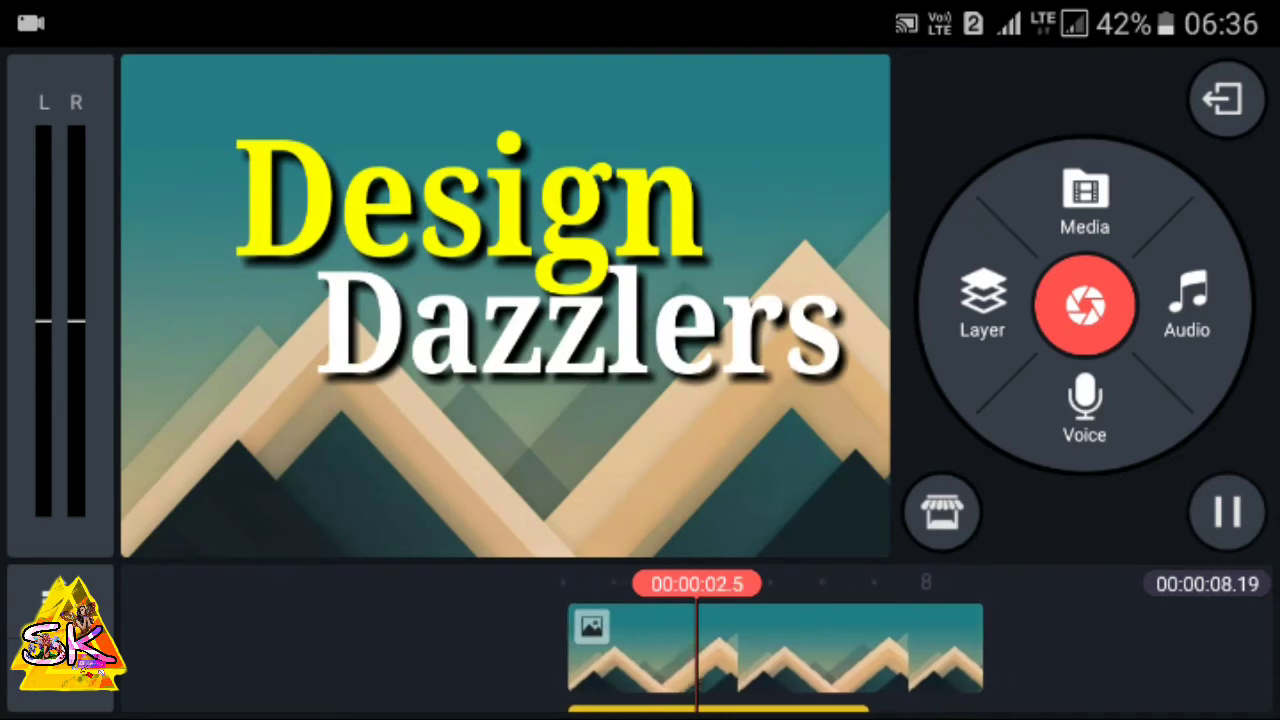
click(1227, 512)
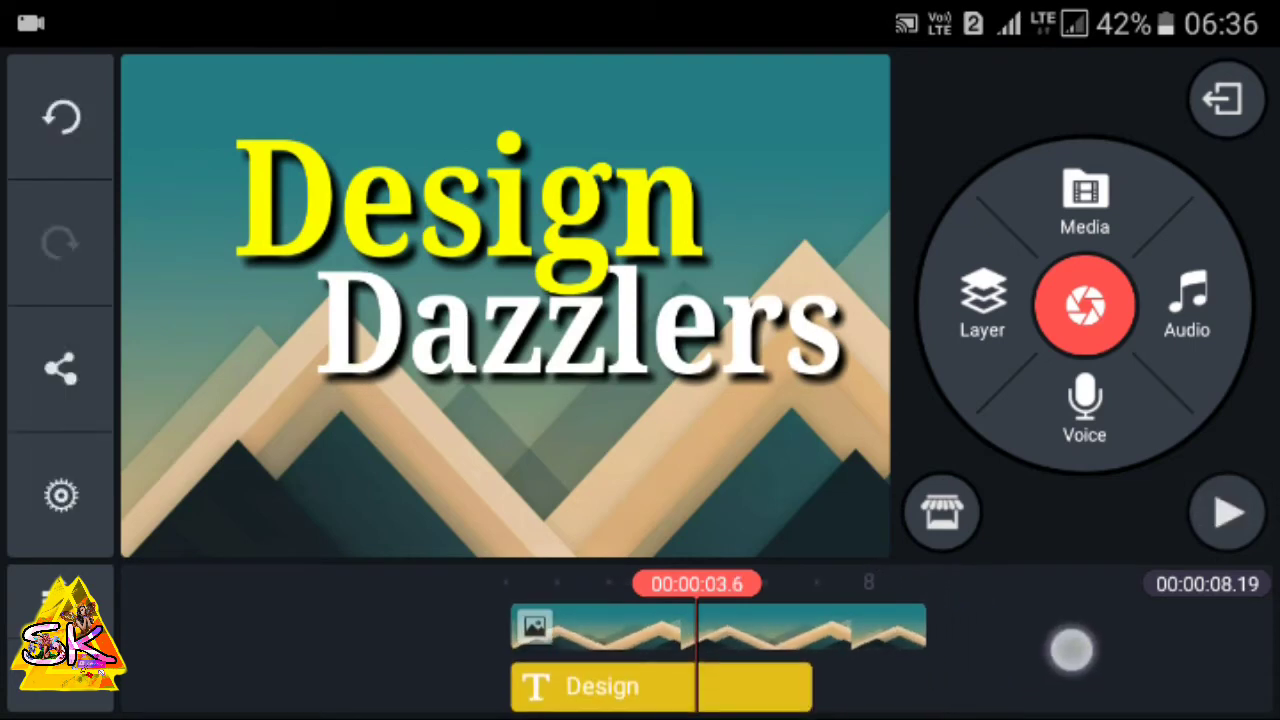
drag(1056, 694, 1114, 606)
drag(934, 678, 1180, 675)
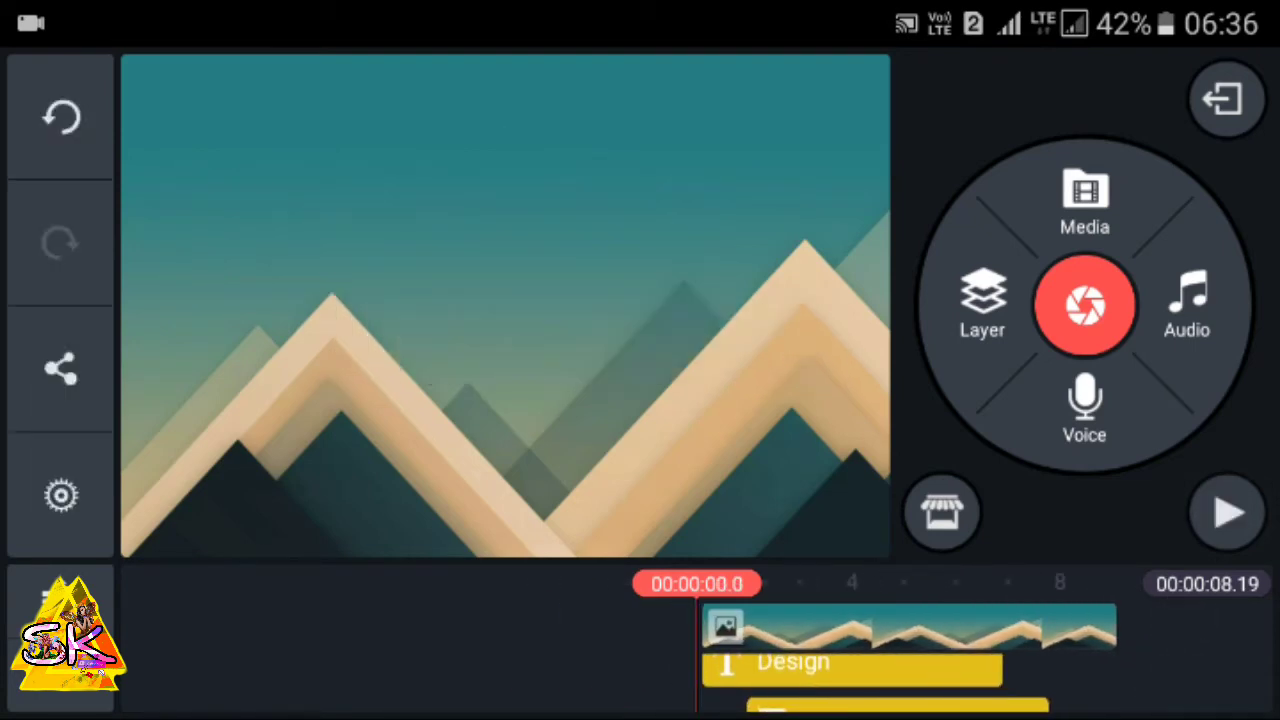
Start a new handwriting layer with a green pen
click(982, 300)
click(908, 434)
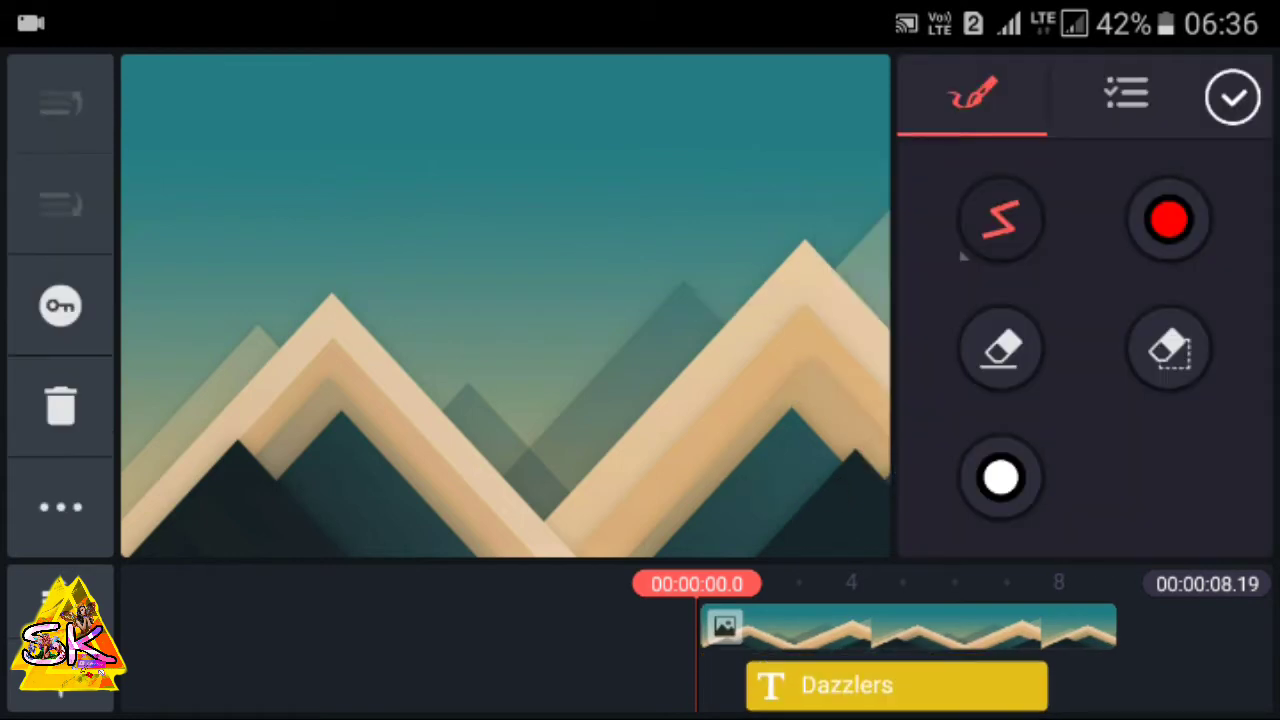
click(1168, 220)
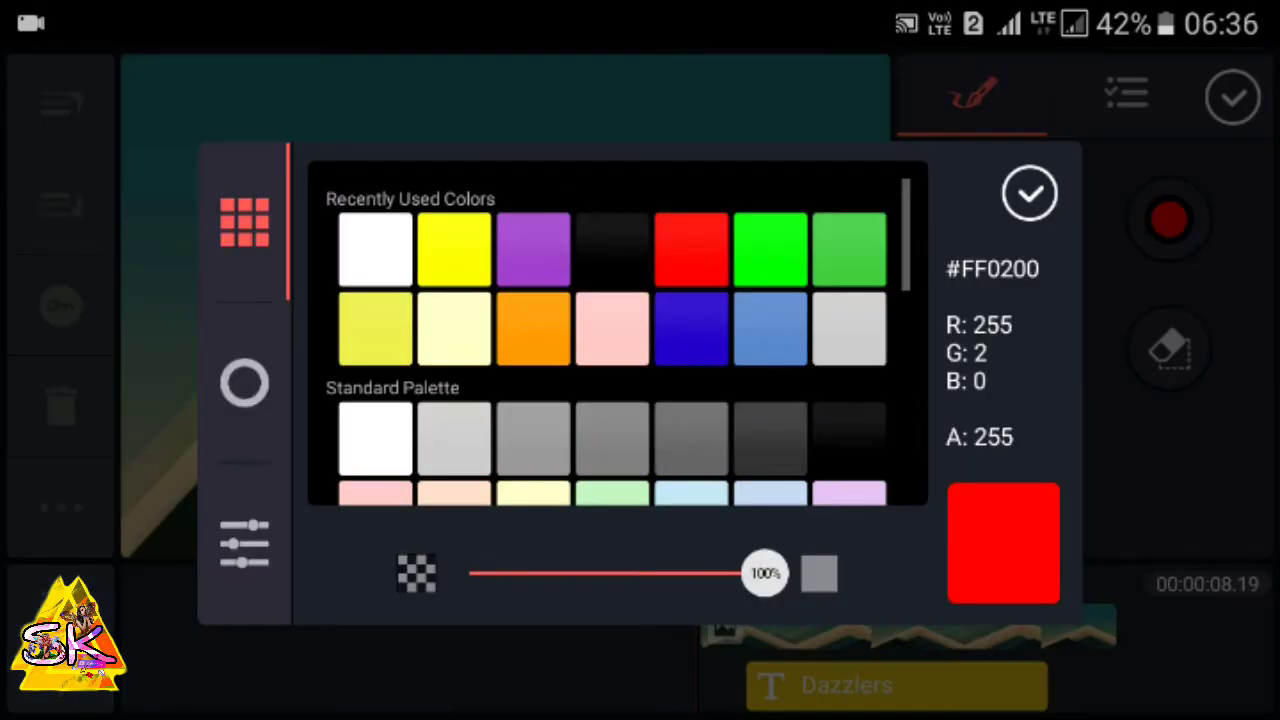
click(778, 245)
click(1030, 193)
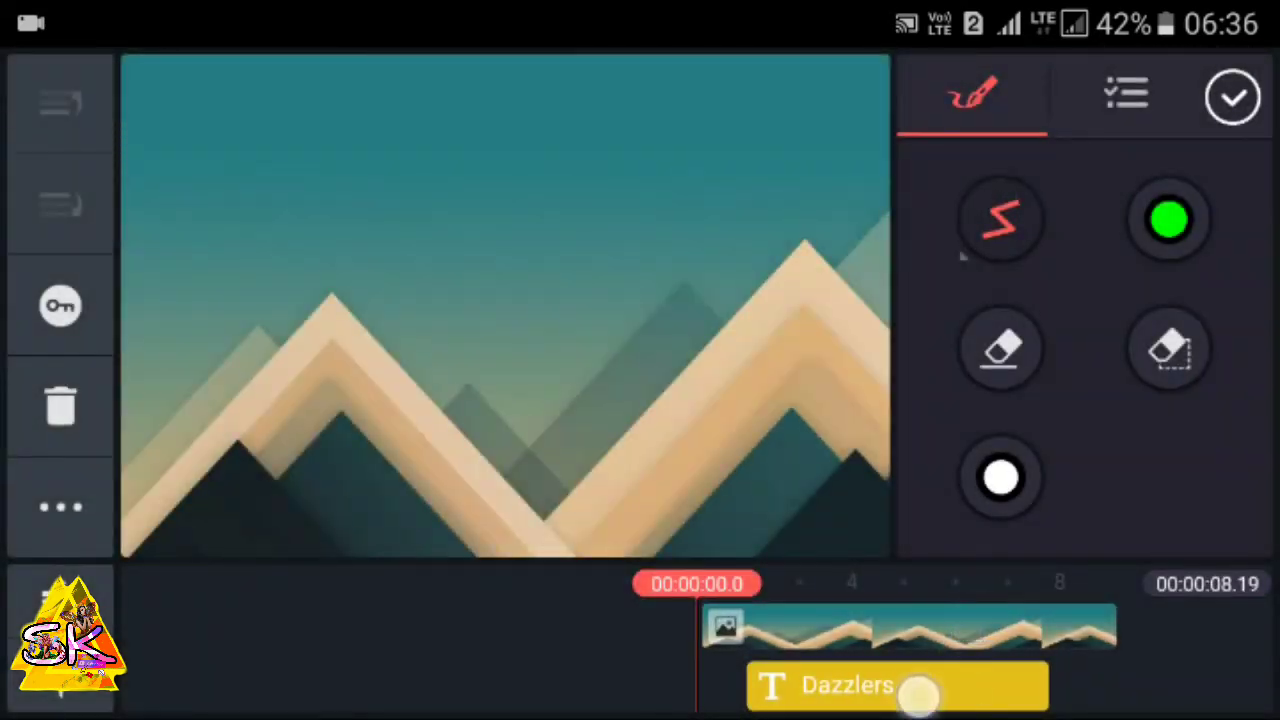
Scrub to about 1.8 s and draw a green underline beneath Dazzlers
drag(918, 692, 845, 688)
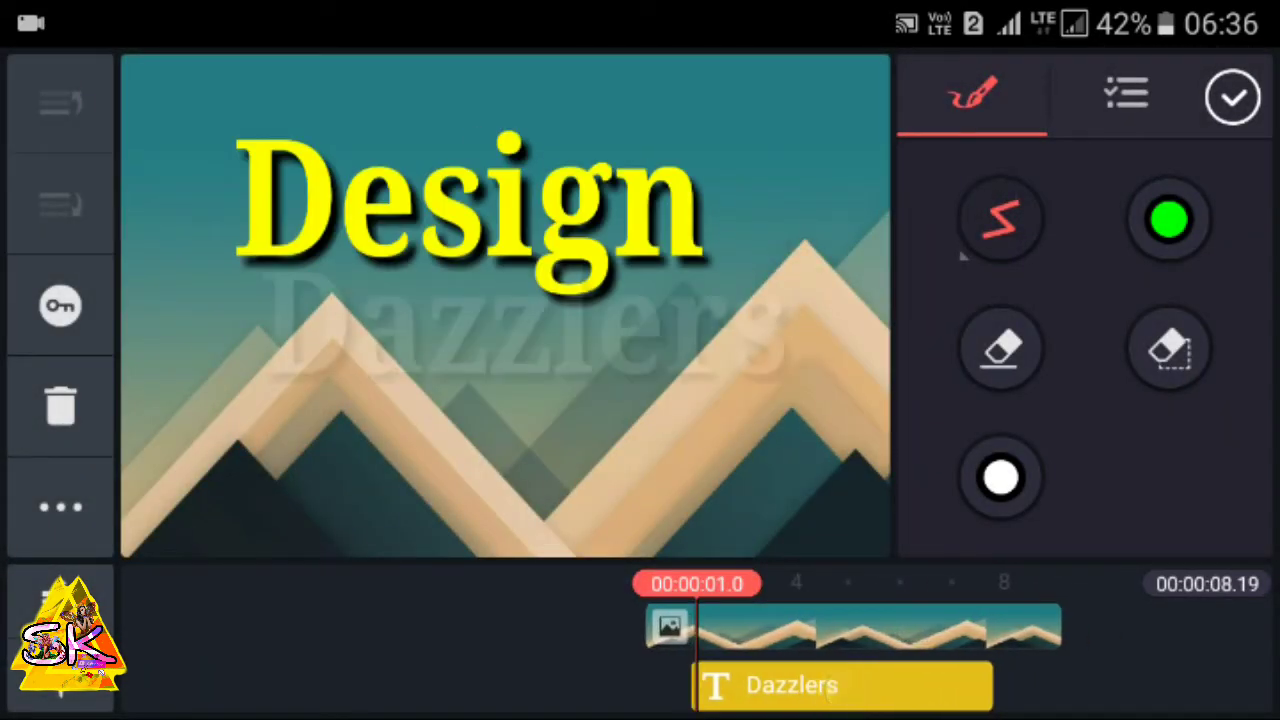
drag(1002, 667, 958, 672)
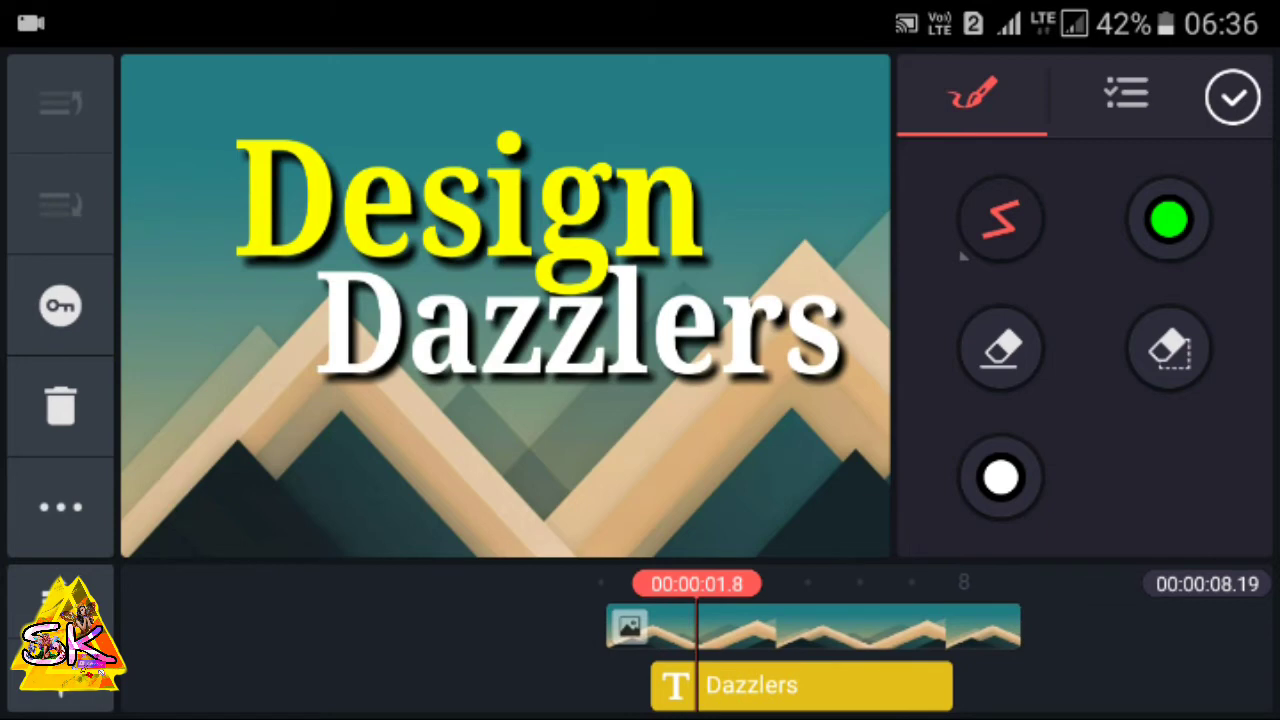
drag(225, 437, 815, 425)
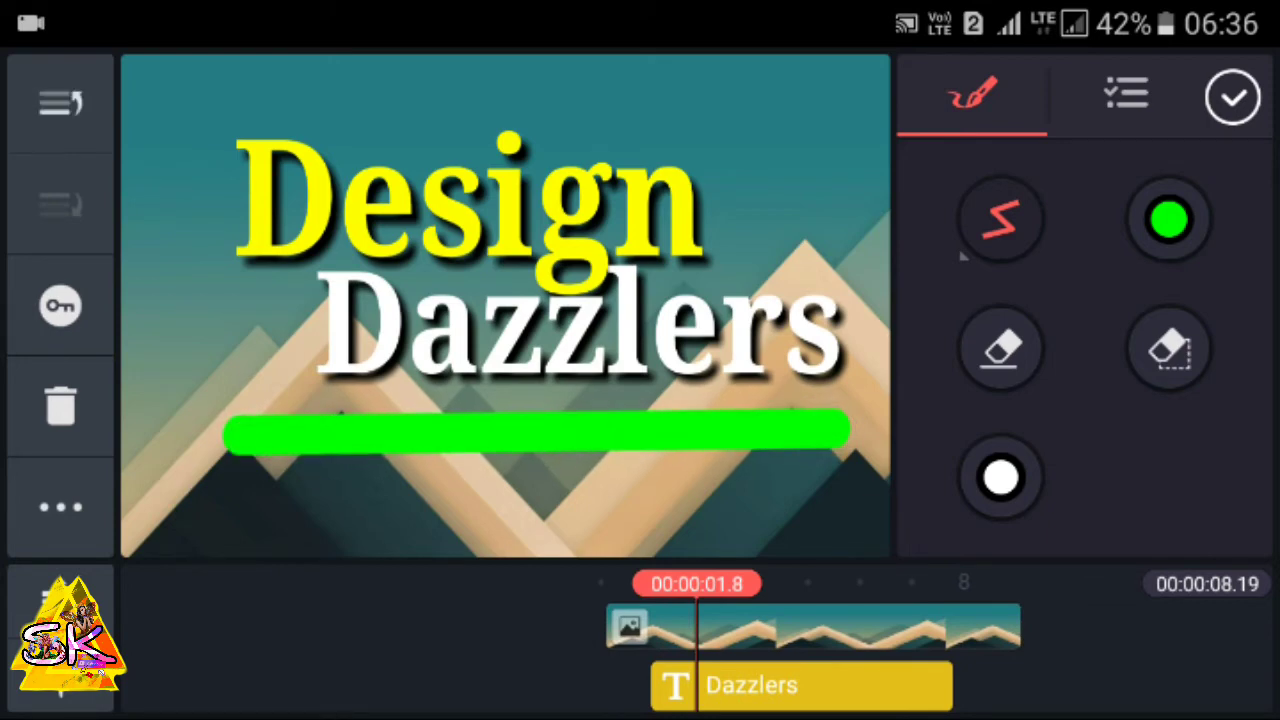
click(1232, 97)
At 0.8 s, give the underline a Draw by stroke in-animation
drag(1046, 651, 1058, 627)
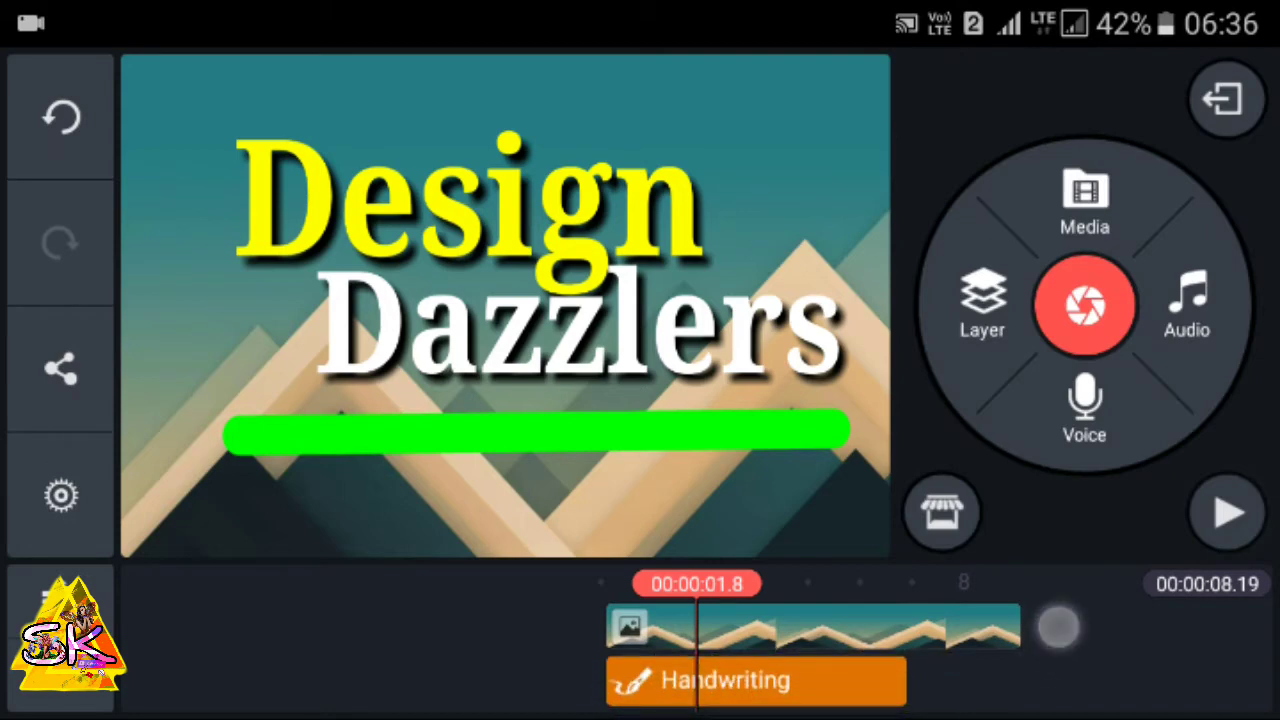
mouse_move(790, 686)
mouse_down()
mouse_move(837, 680)
mouse_move(825, 690)
mouse_up()
click(875, 690)
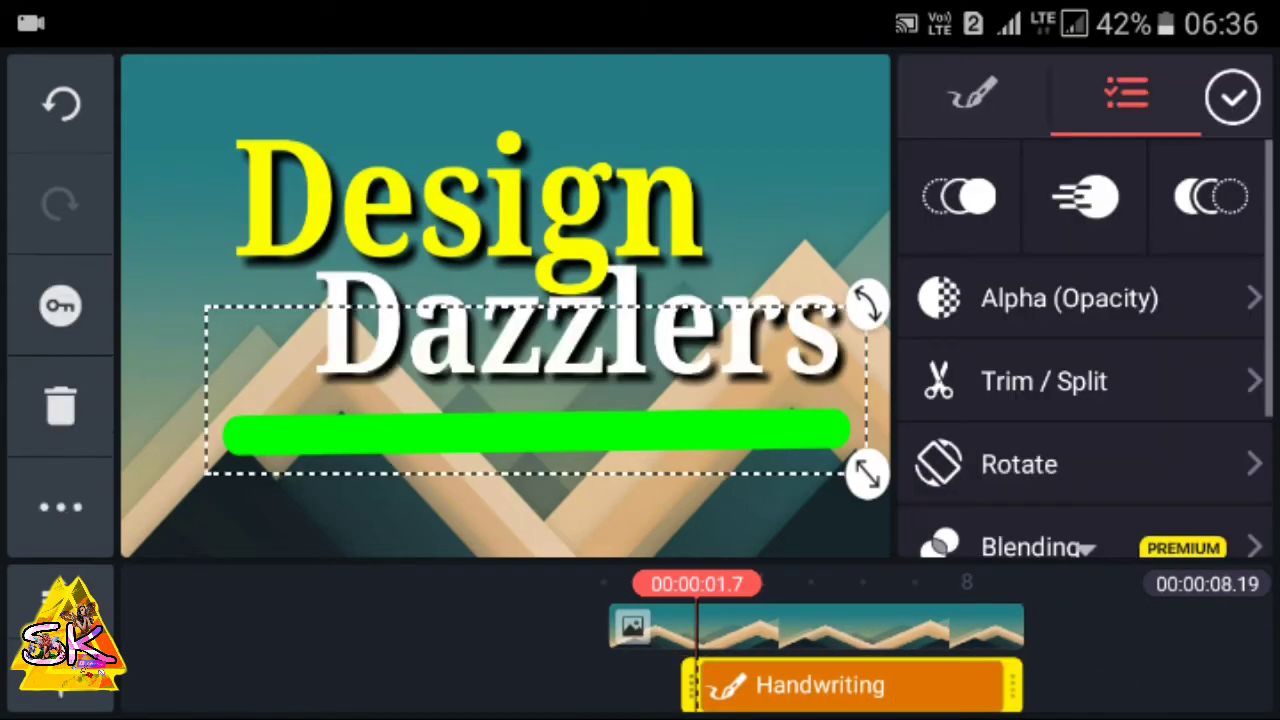
click(959, 190)
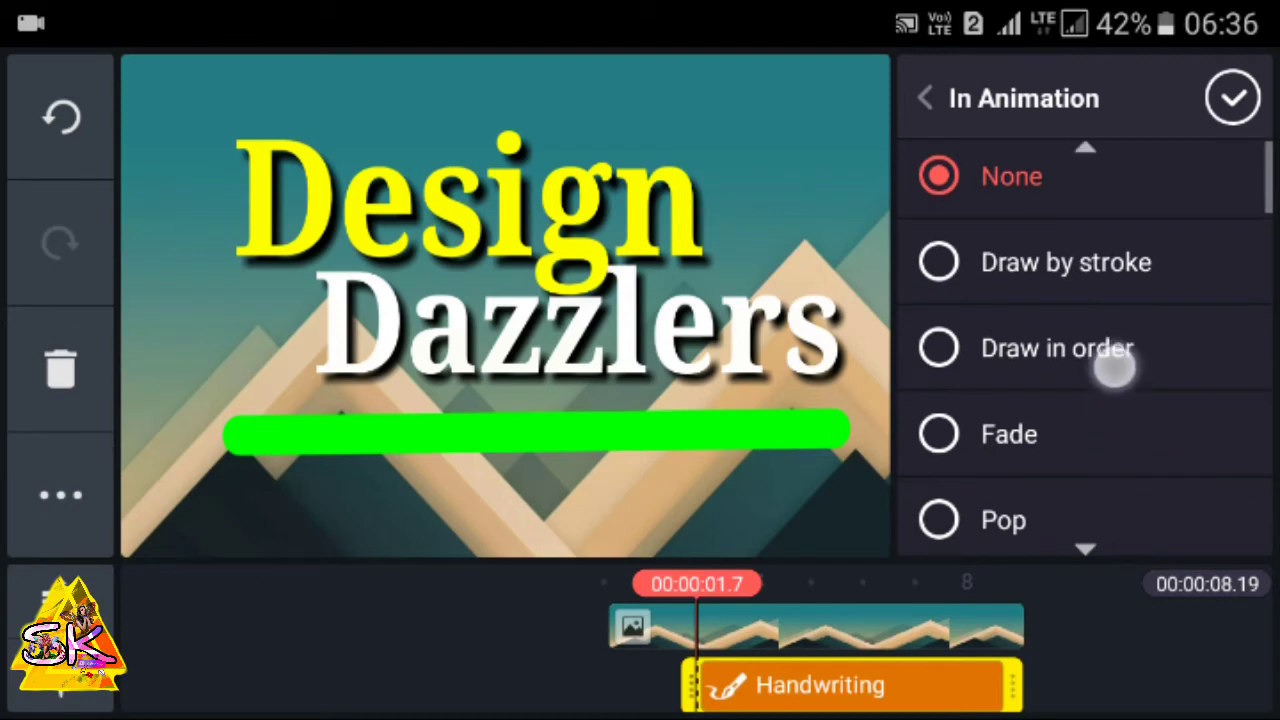
drag(1114, 363, 1114, 325)
click(1066, 229)
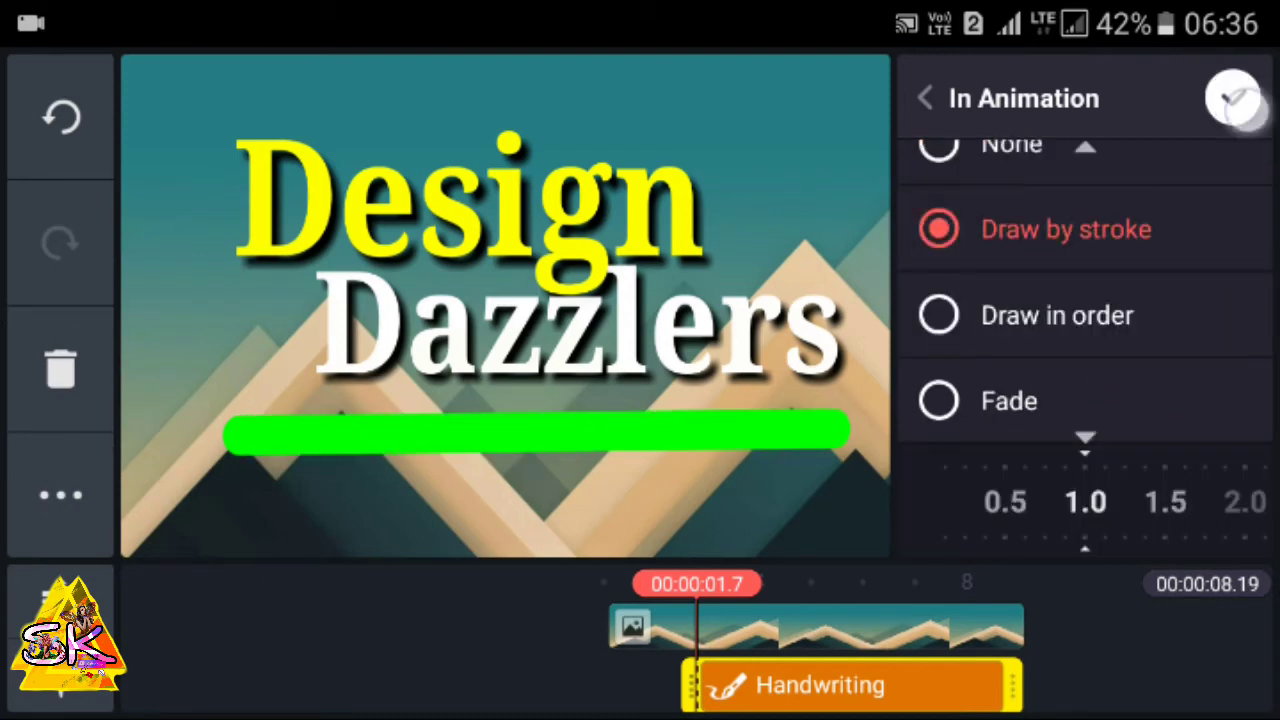
click(1236, 100)
Set the underline's out-animation to Fade
click(850, 685)
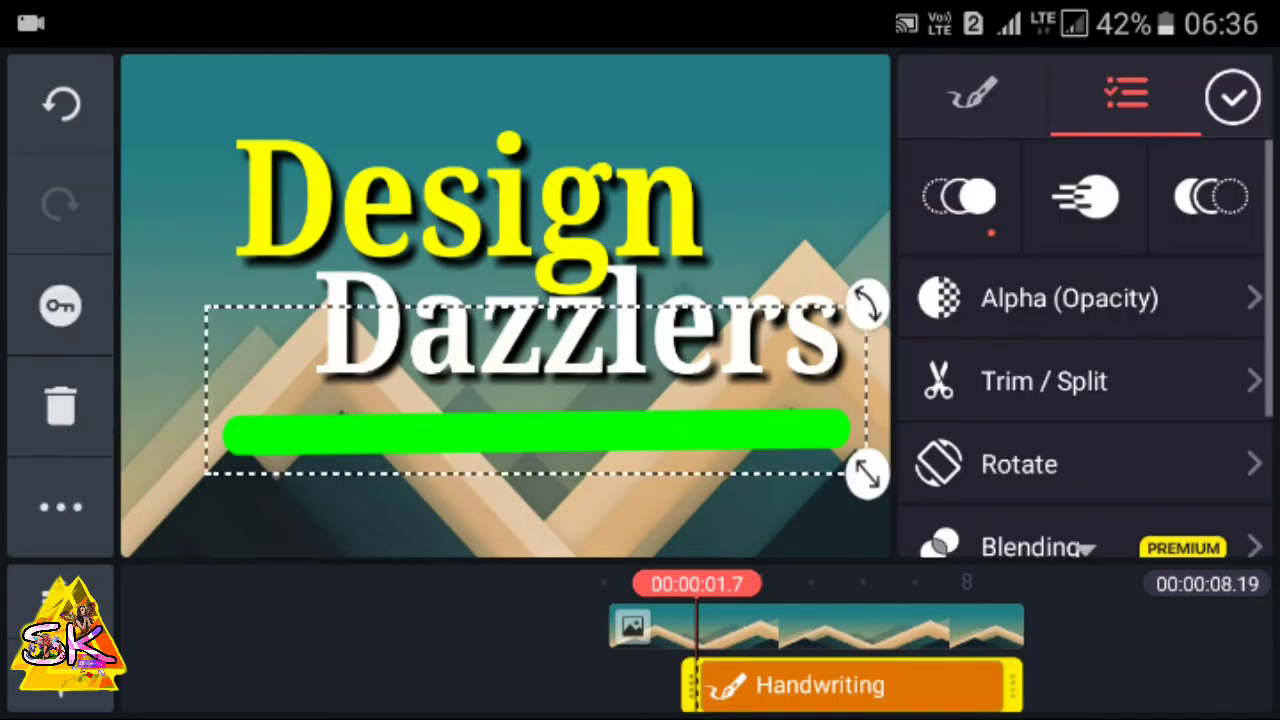
click(1212, 195)
click(1012, 450)
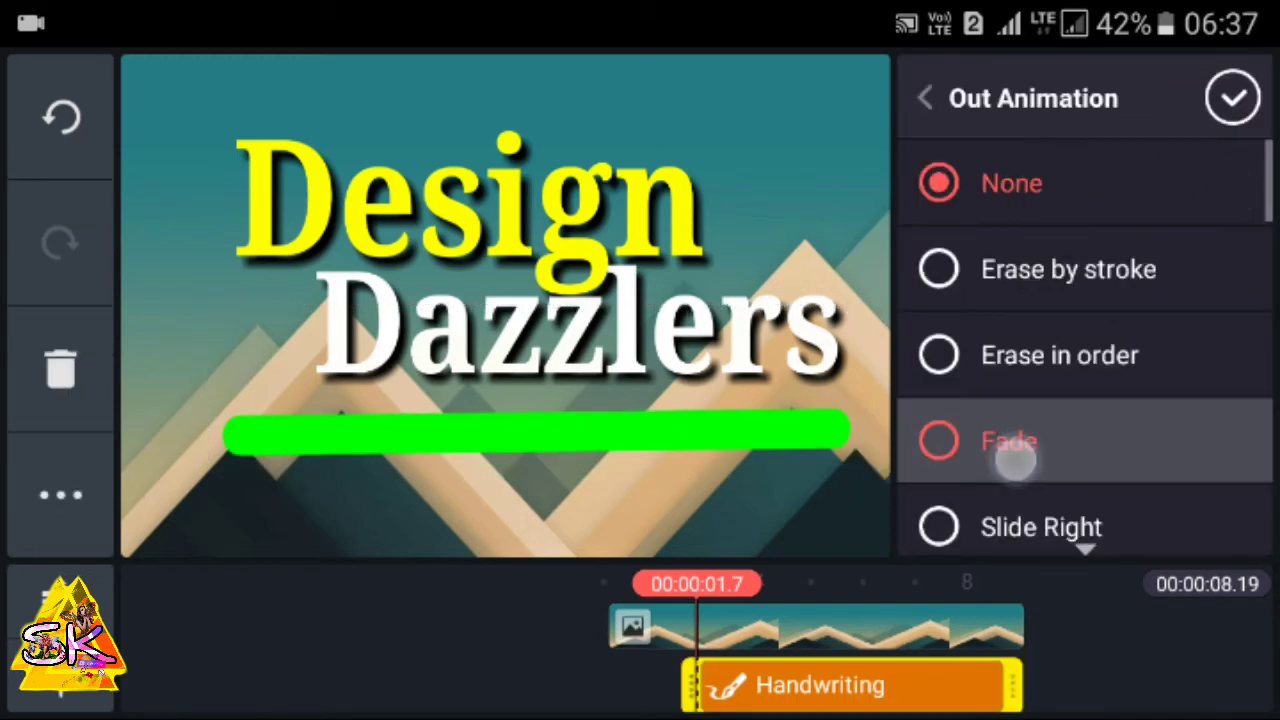
click(1233, 97)
drag(1161, 677, 1255, 677)
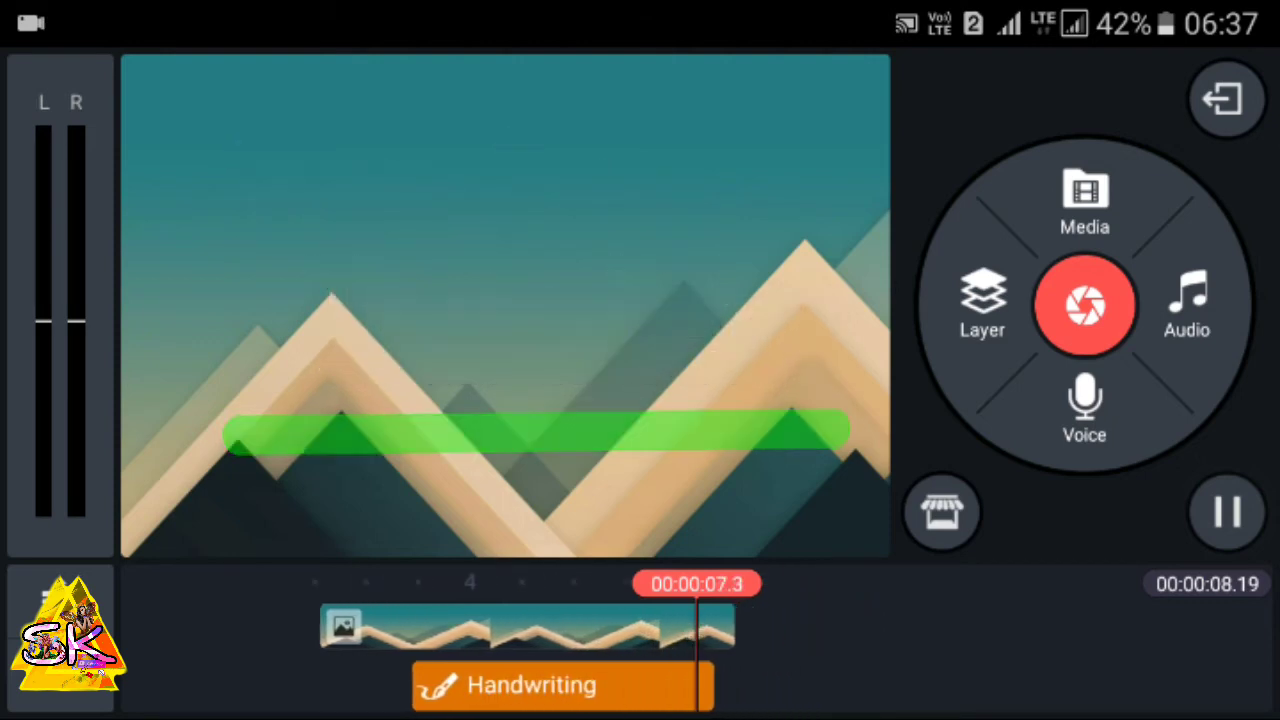
drag(880, 660, 1250, 660)
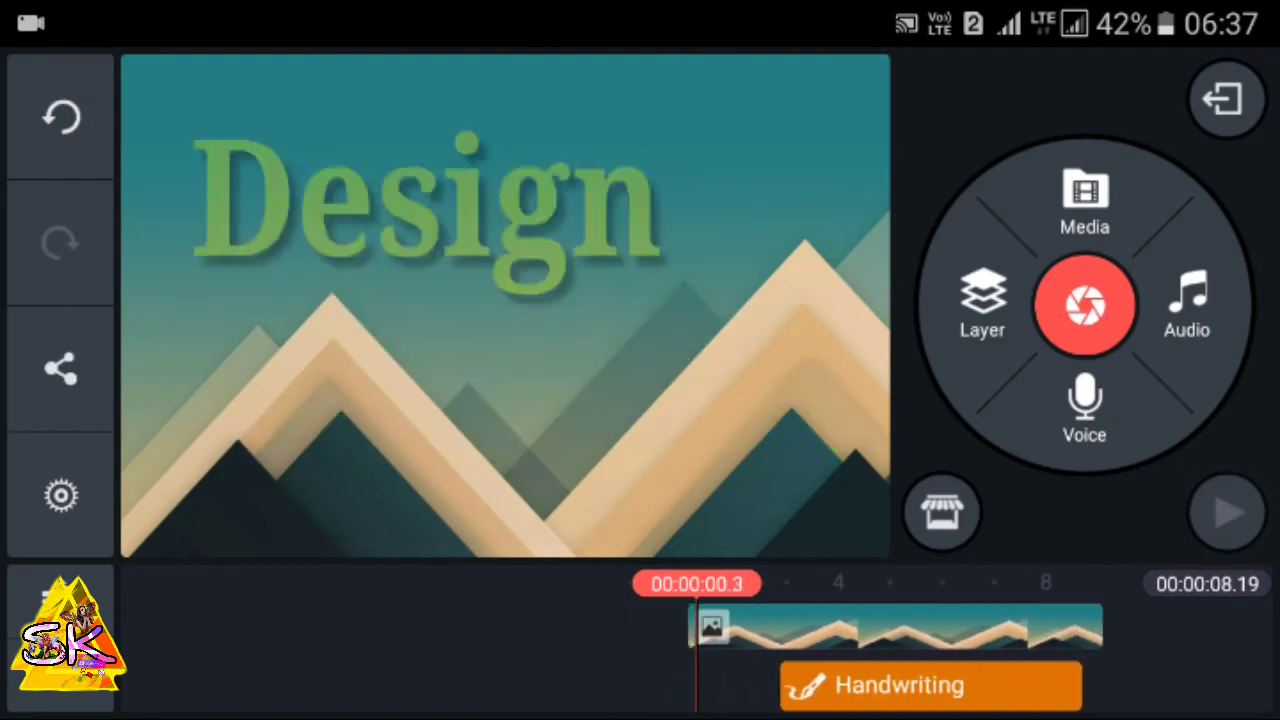
drag(1149, 663, 1069, 680)
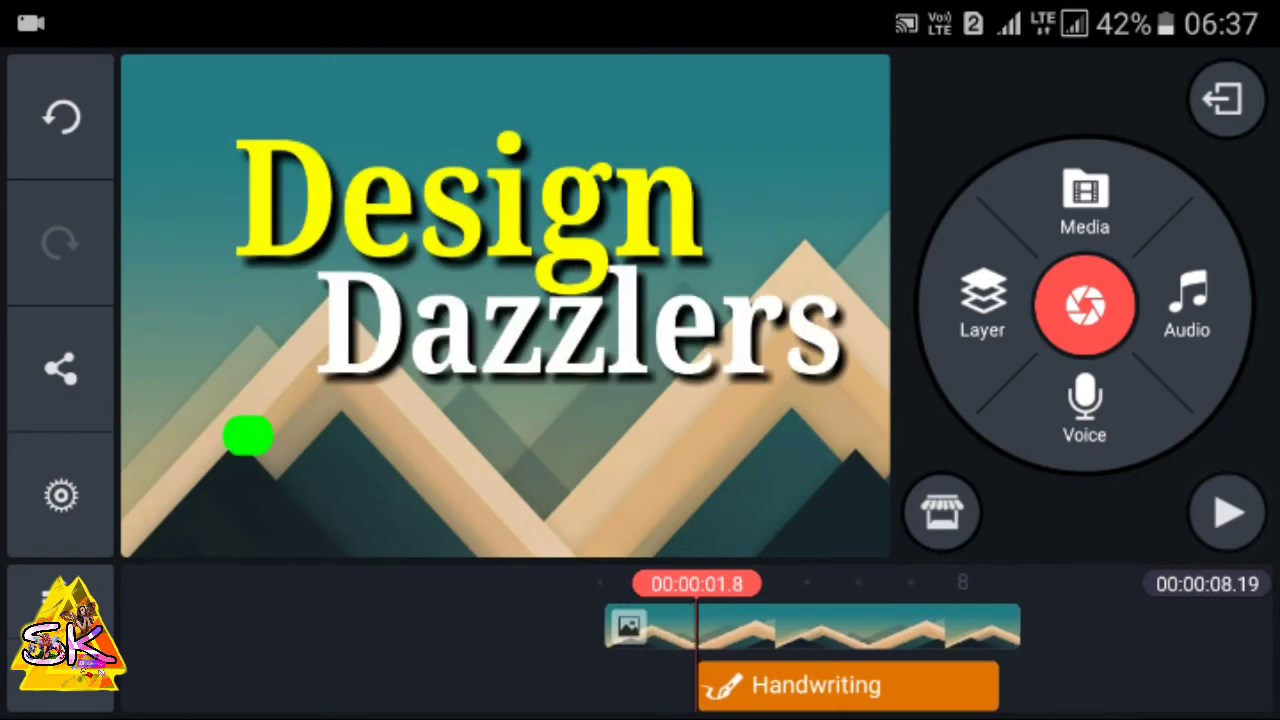
drag(1070, 672, 1076, 680)
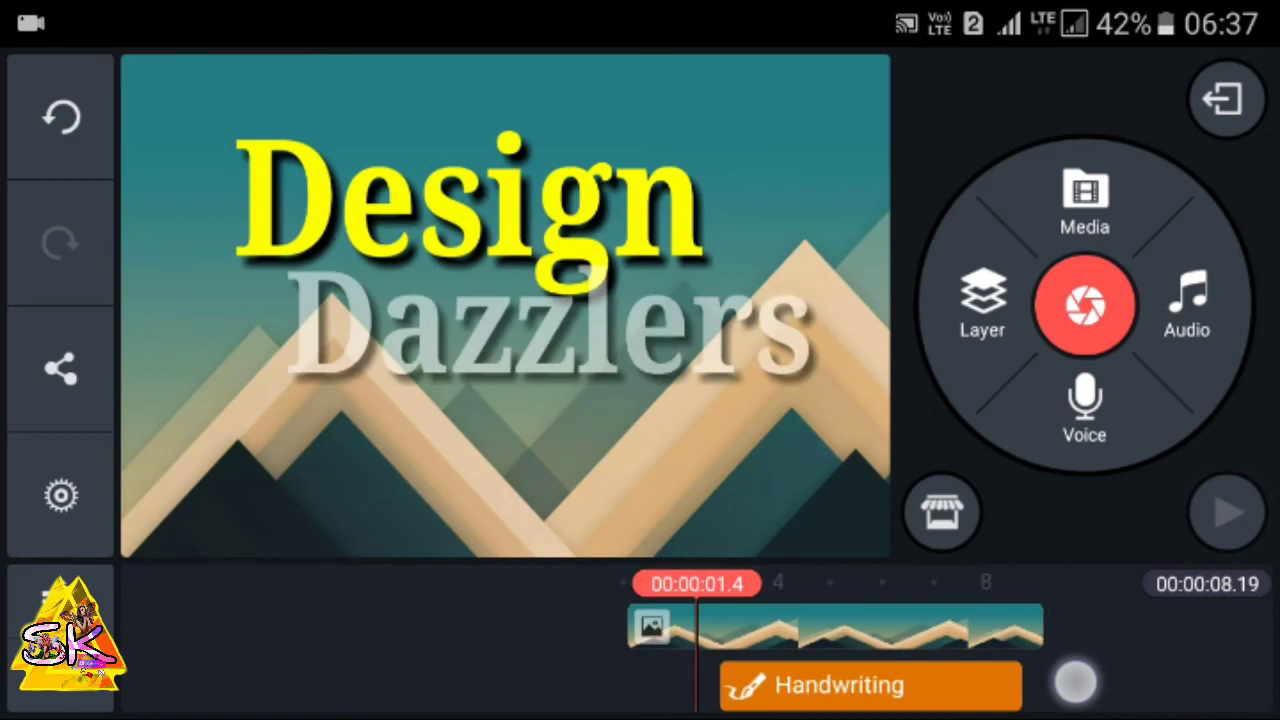
mouse_move(1156, 681)
mouse_down()
mouse_move(1114, 686)
mouse_move(1140, 686)
mouse_up()
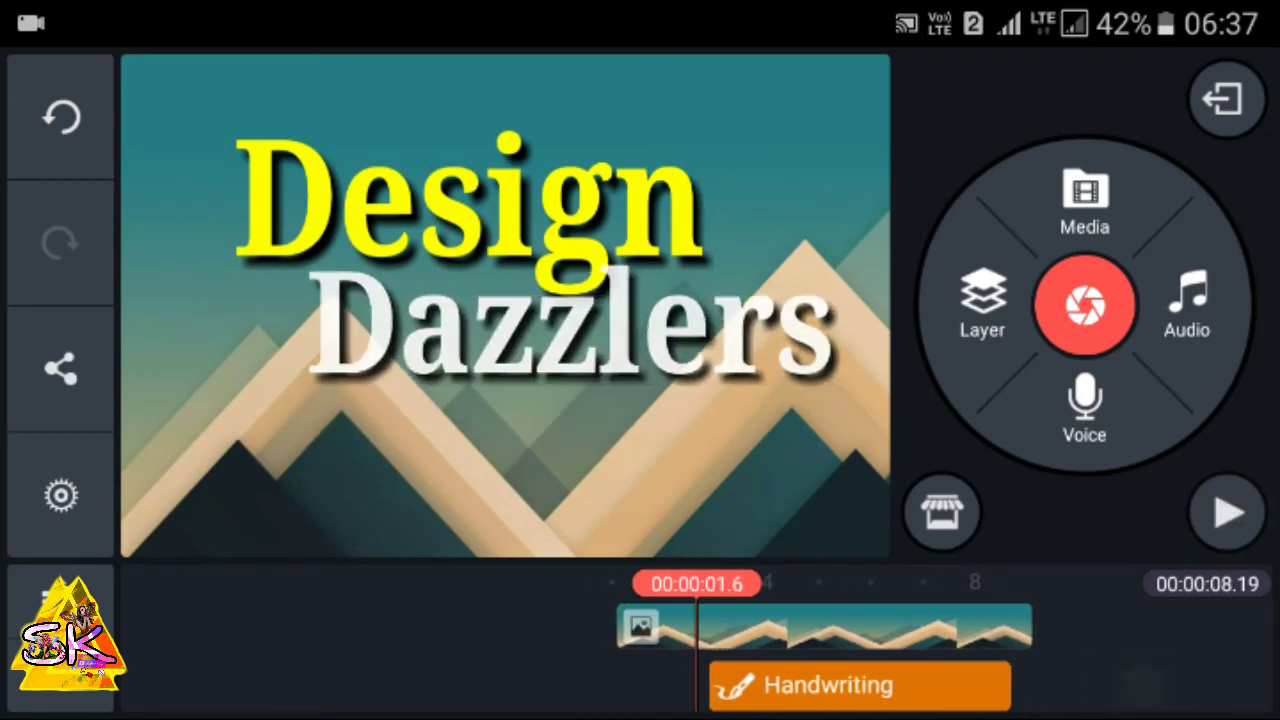
click(982, 300)
click(911, 150)
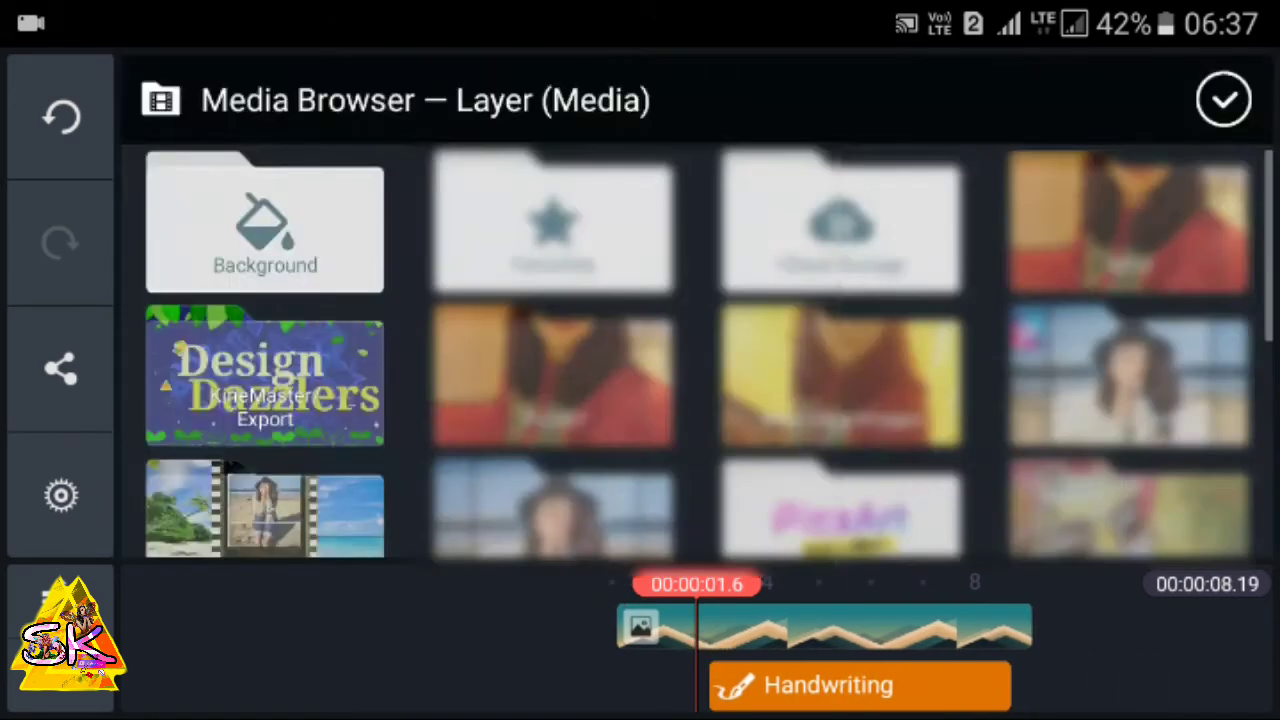
click(1123, 223)
click(287, 208)
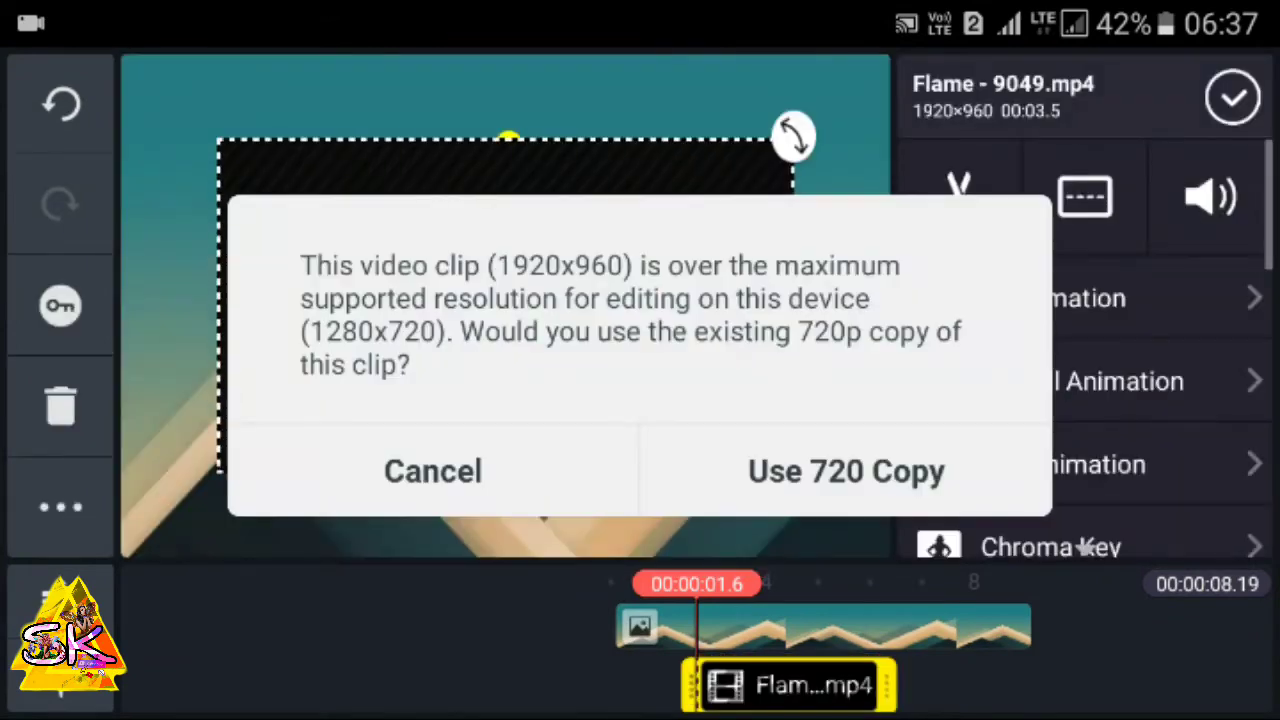
click(846, 471)
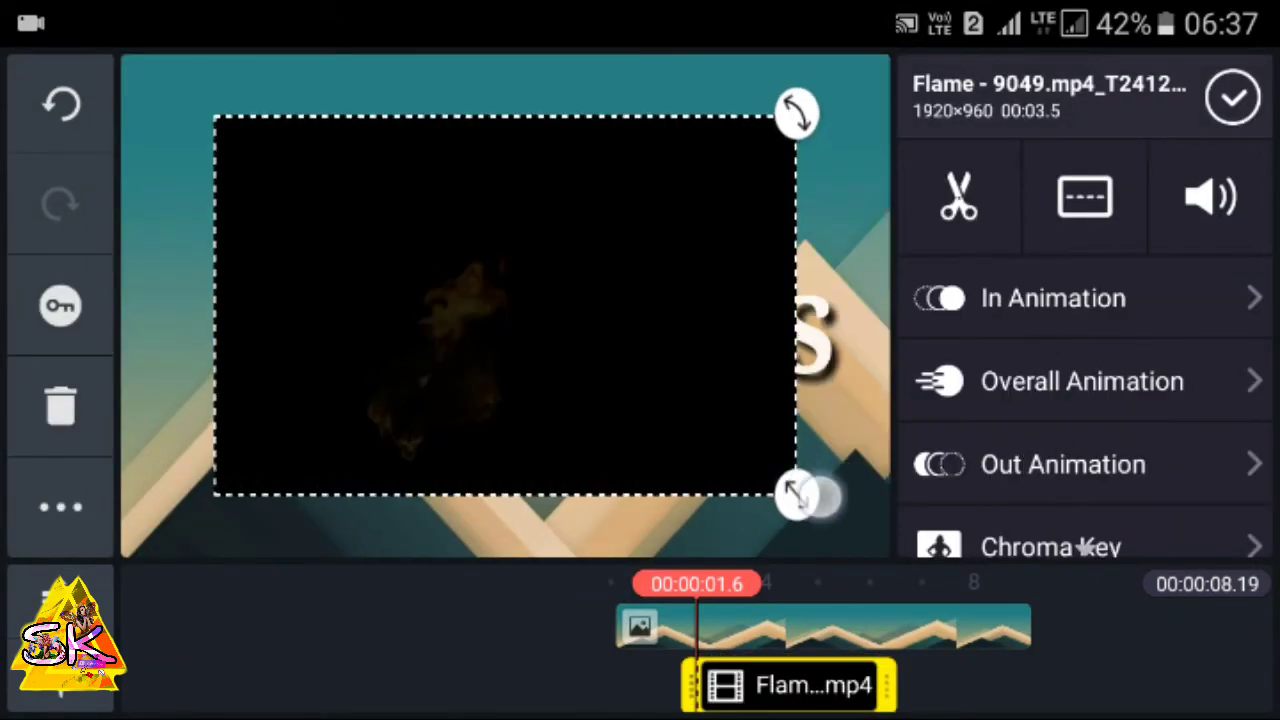
drag(818, 497, 893, 578)
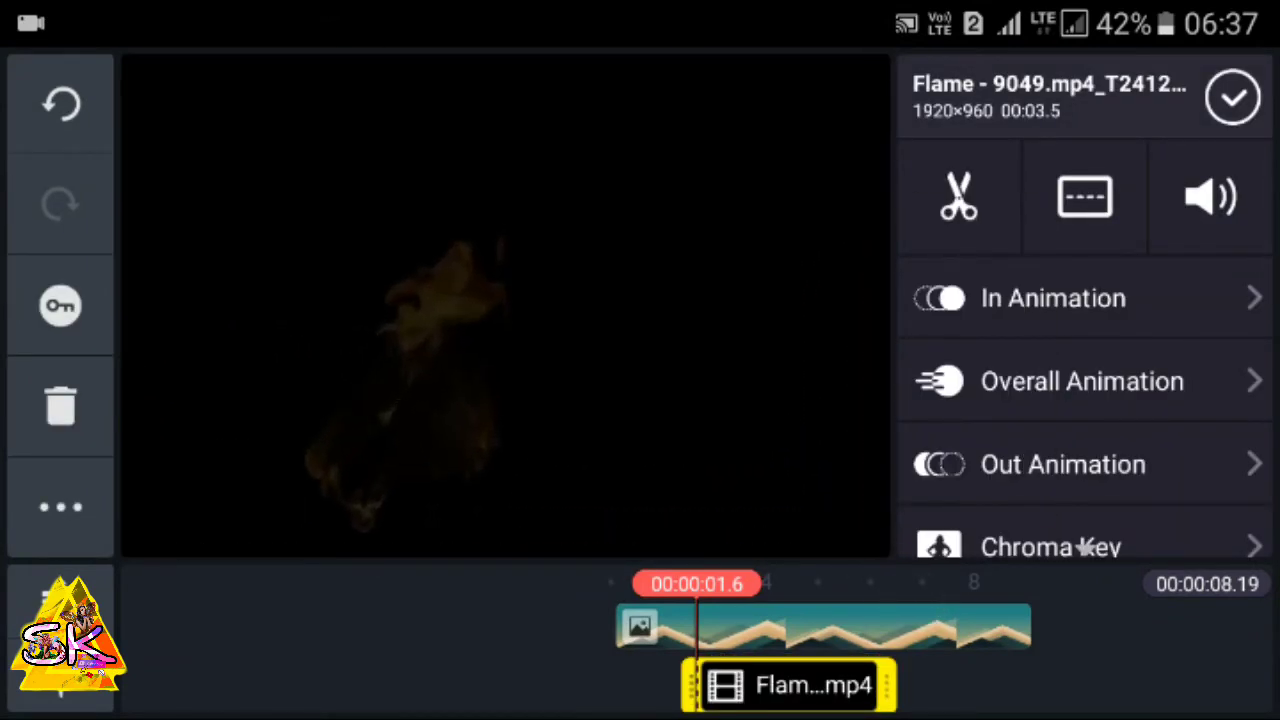
click(1232, 96)
click(812, 686)
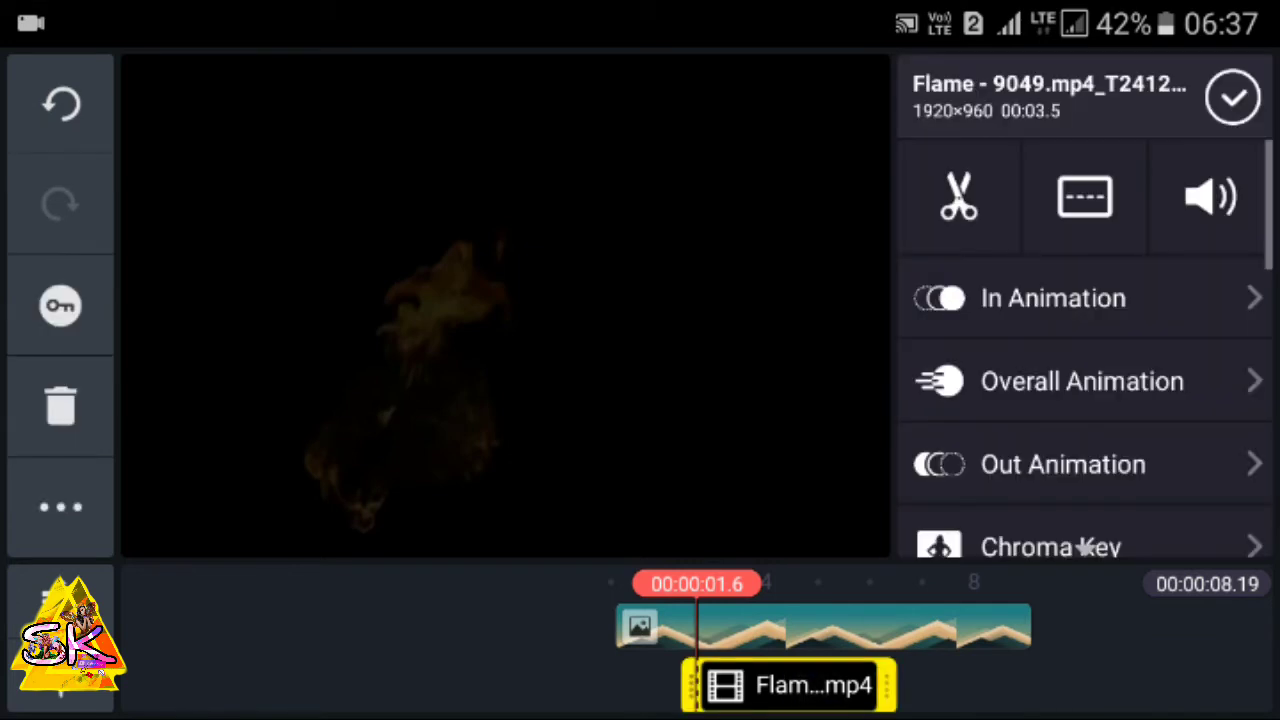
Set the flame layer's blend mode to Screen, after trying Overlay
drag(1090, 465, 1151, 286)
drag(1171, 357, 1143, 285)
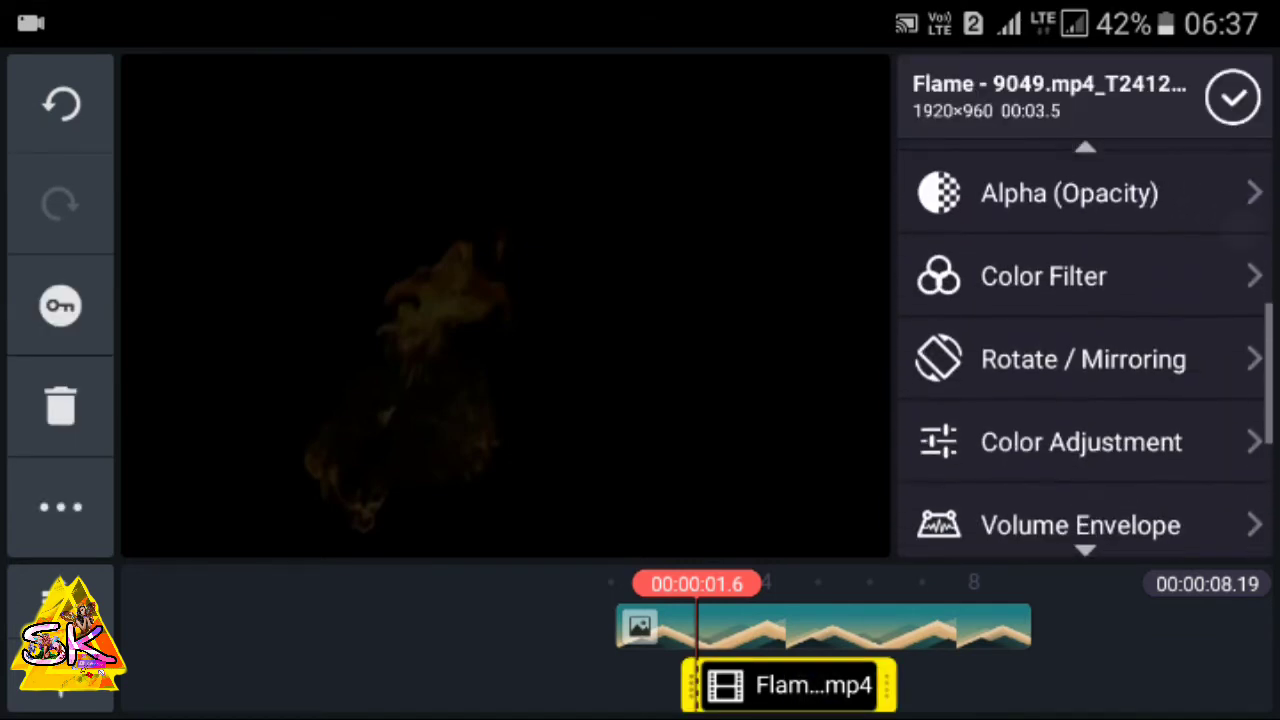
drag(1150, 480, 1154, 291)
click(1060, 345)
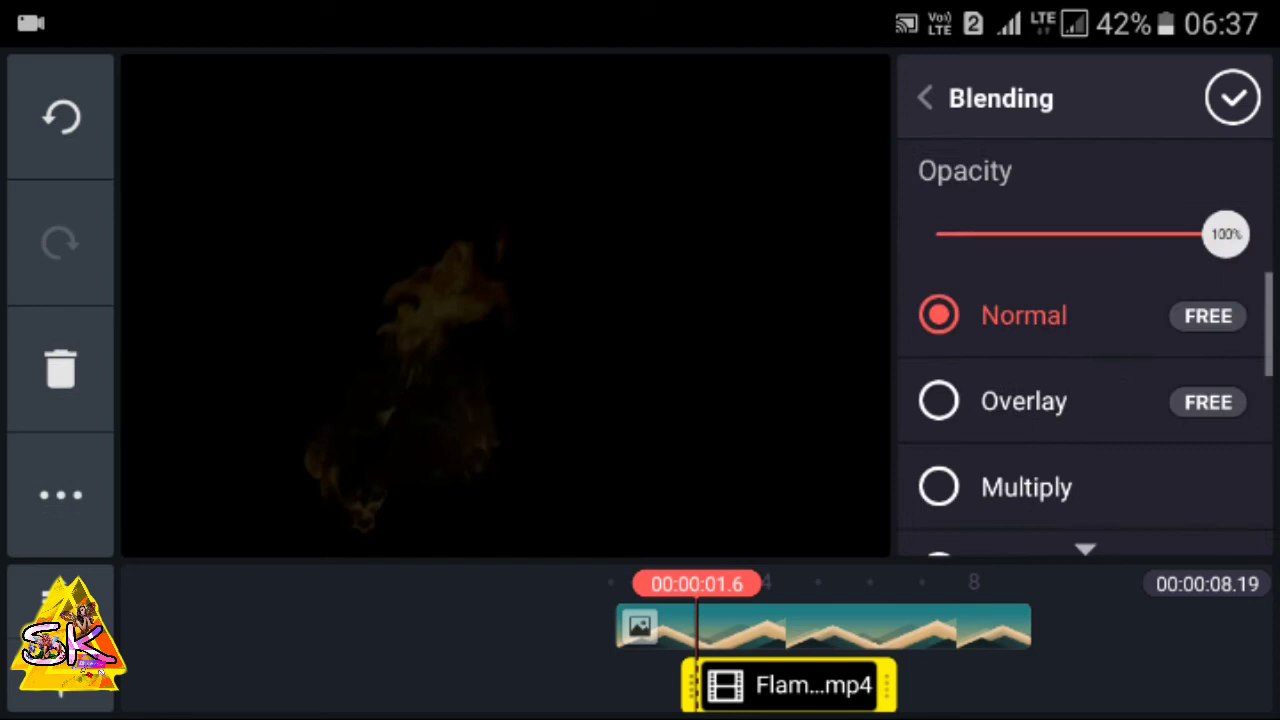
mouse_move(1080, 488)
mouse_down()
mouse_move(1092, 352)
mouse_move(1052, 425)
mouse_up()
click(945, 345)
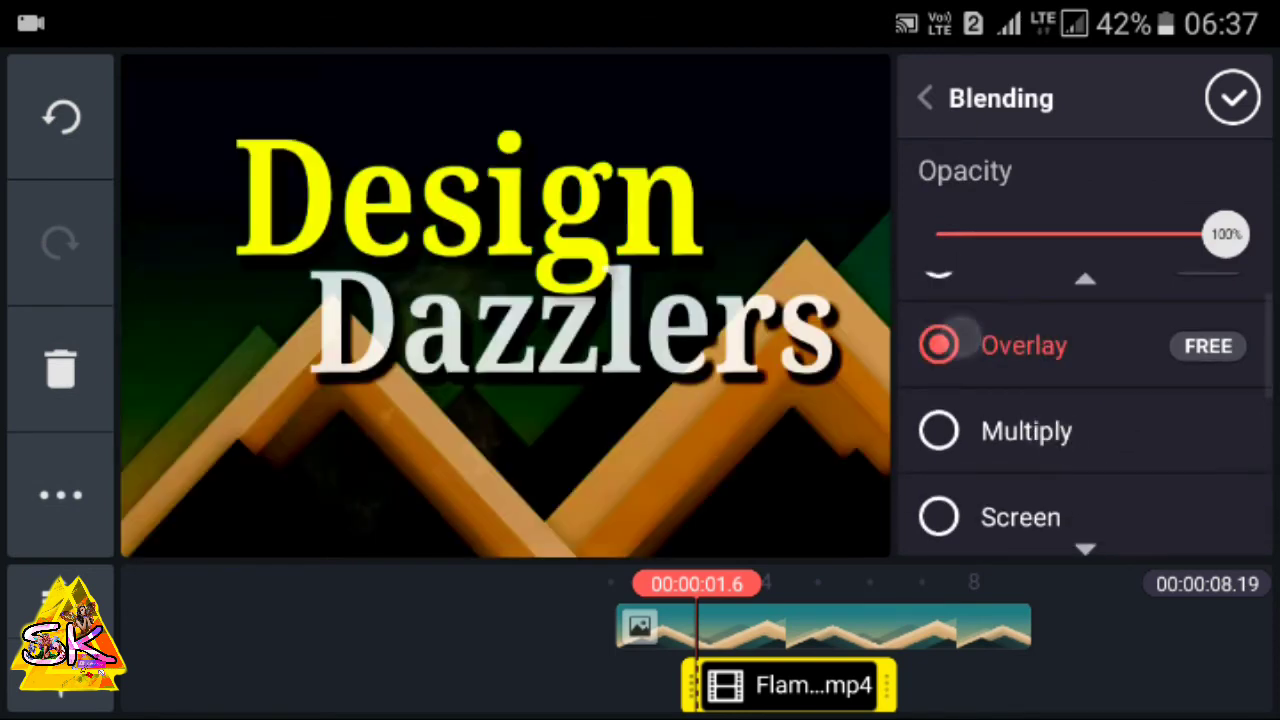
mouse_move(1070, 490)
mouse_down()
mouse_move(1072, 437)
mouse_move(1145, 402)
mouse_up()
click(940, 463)
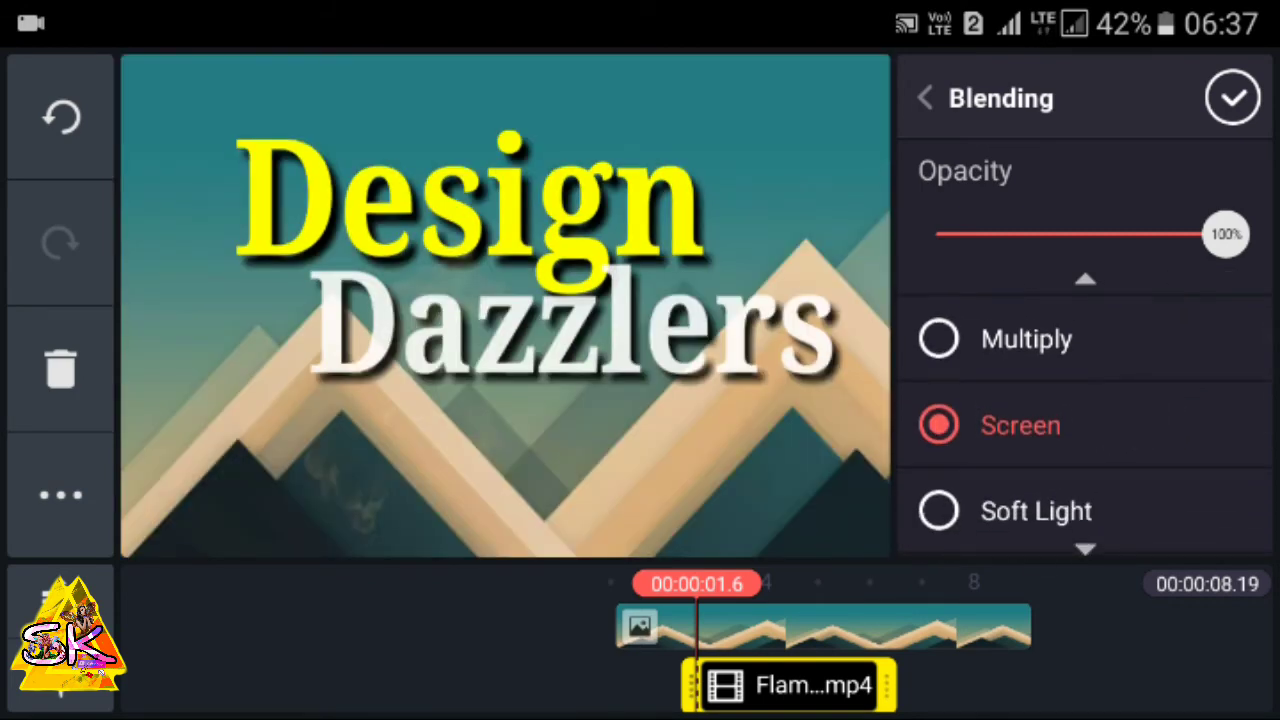
click(1232, 97)
Preview the intro from 0:00, then select the flame layer at about 1.6 s
drag(1018, 688, 1190, 665)
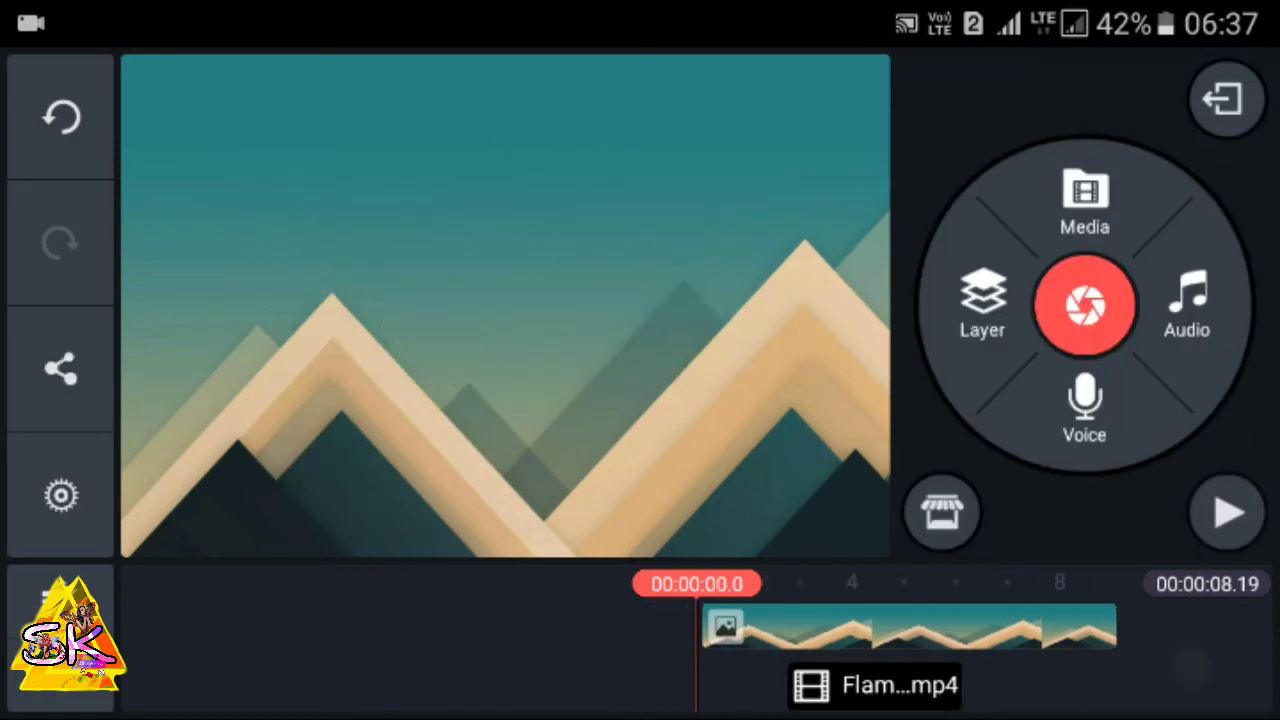
click(1228, 512)
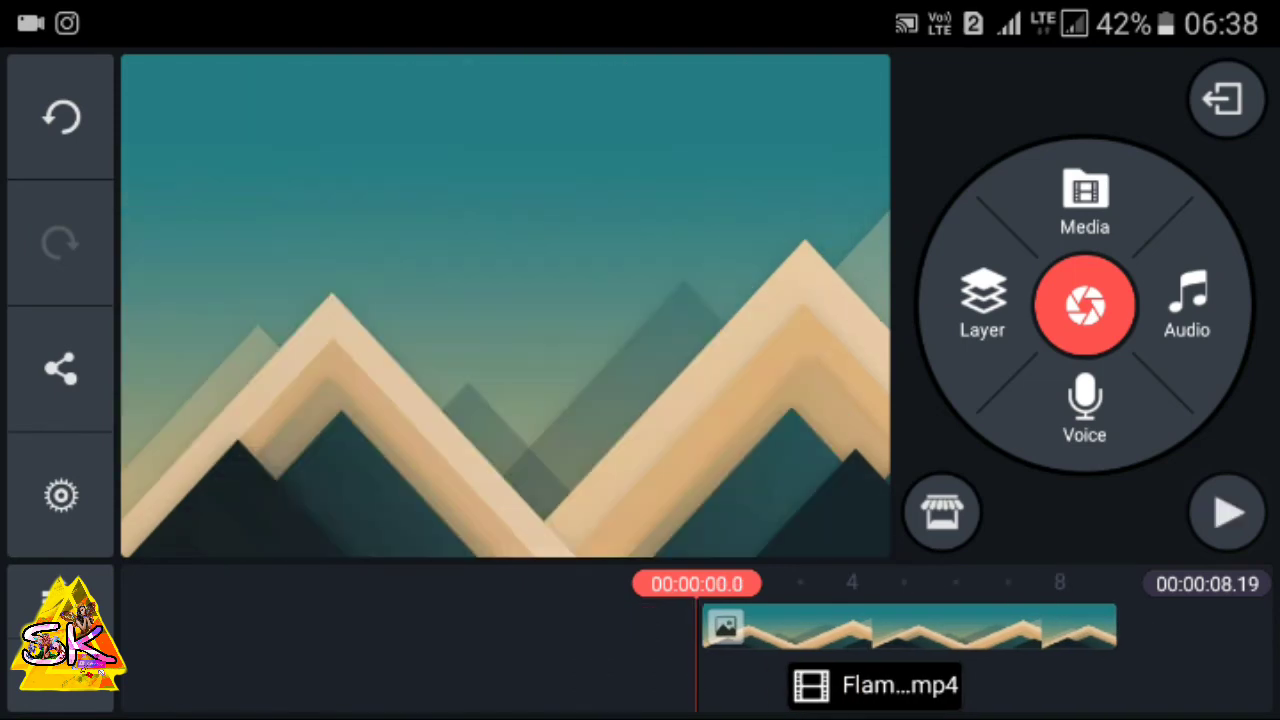
drag(880, 686, 794, 686)
click(794, 686)
mouse_move(1085, 547)
mouse_down()
mouse_move(1140, 400)
mouse_move(1200, 294)
mouse_up()
Blend the flame video over the mountains with Overlay mode, then rewind the timeline
drag(1117, 335, 1120, 180)
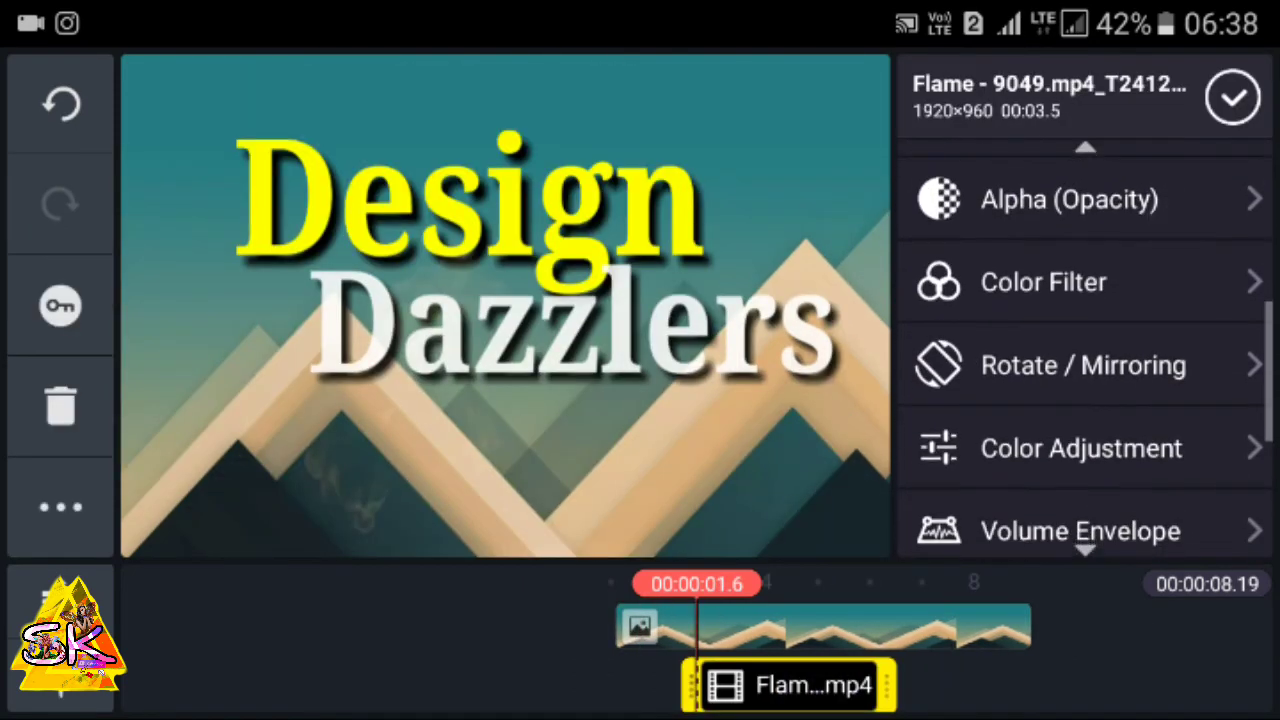
drag(1089, 454, 1148, 252)
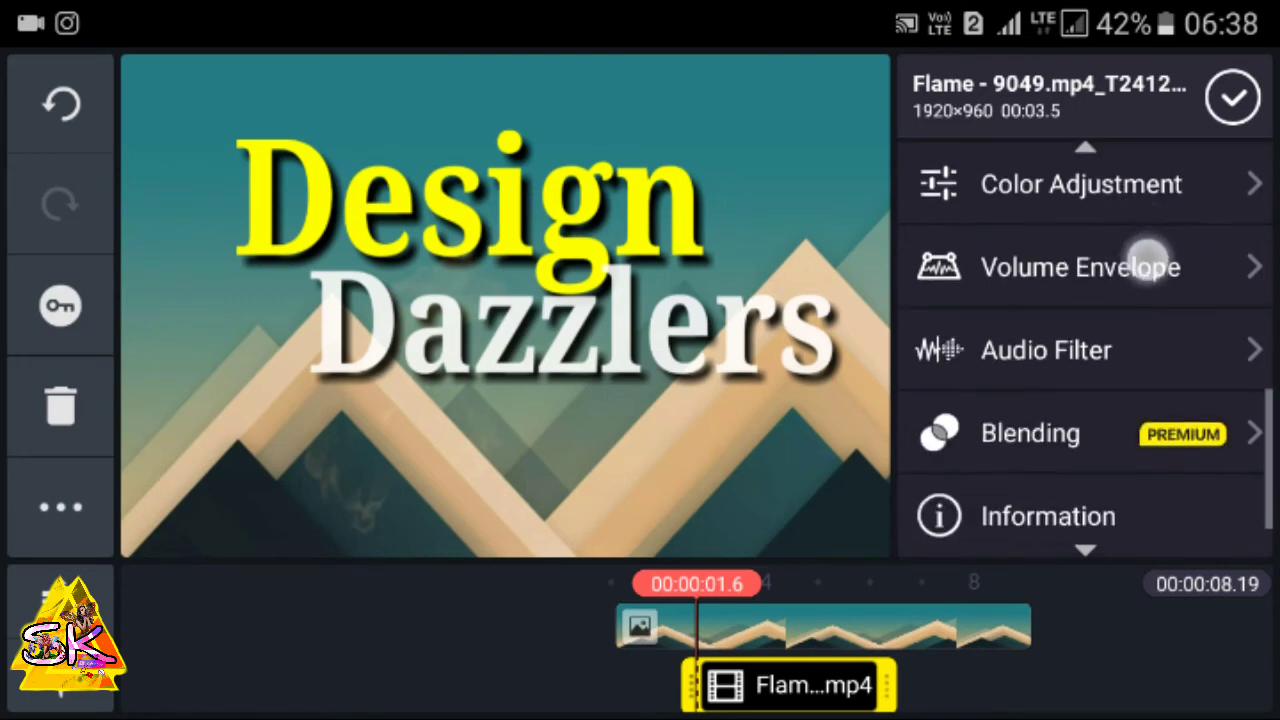
click(1053, 437)
drag(1063, 336, 1060, 500)
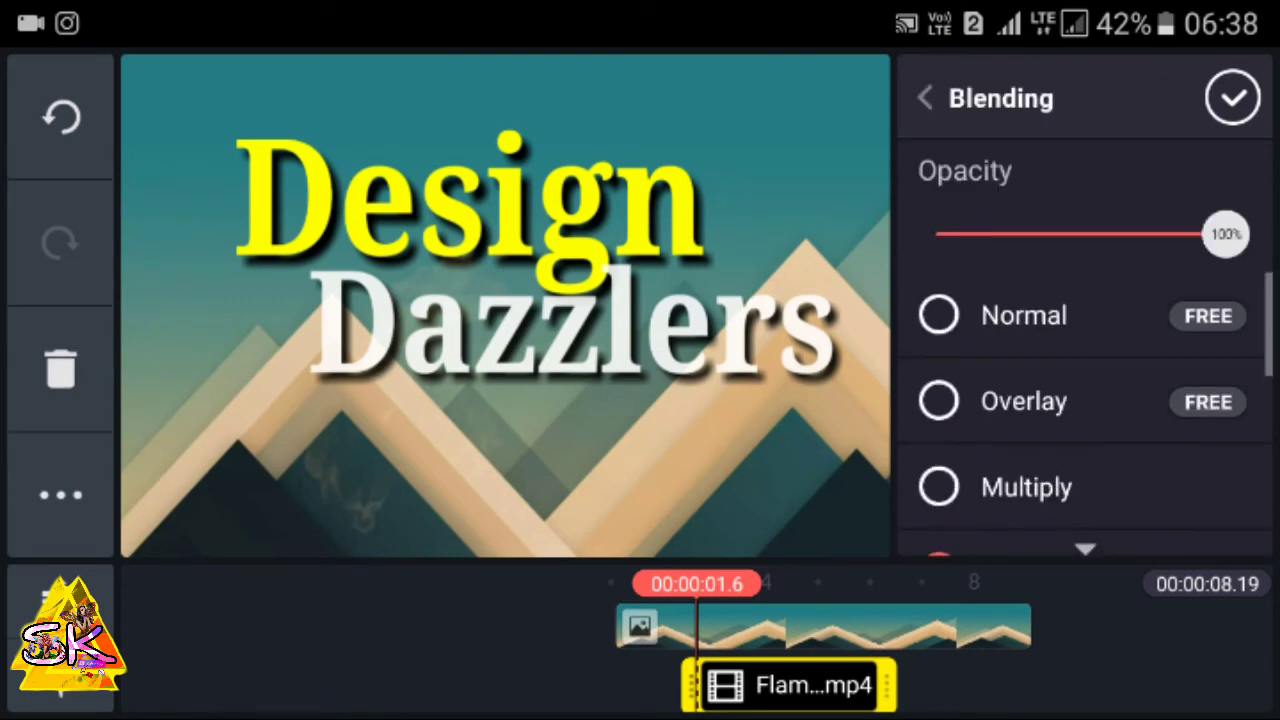
click(1030, 400)
click(1232, 97)
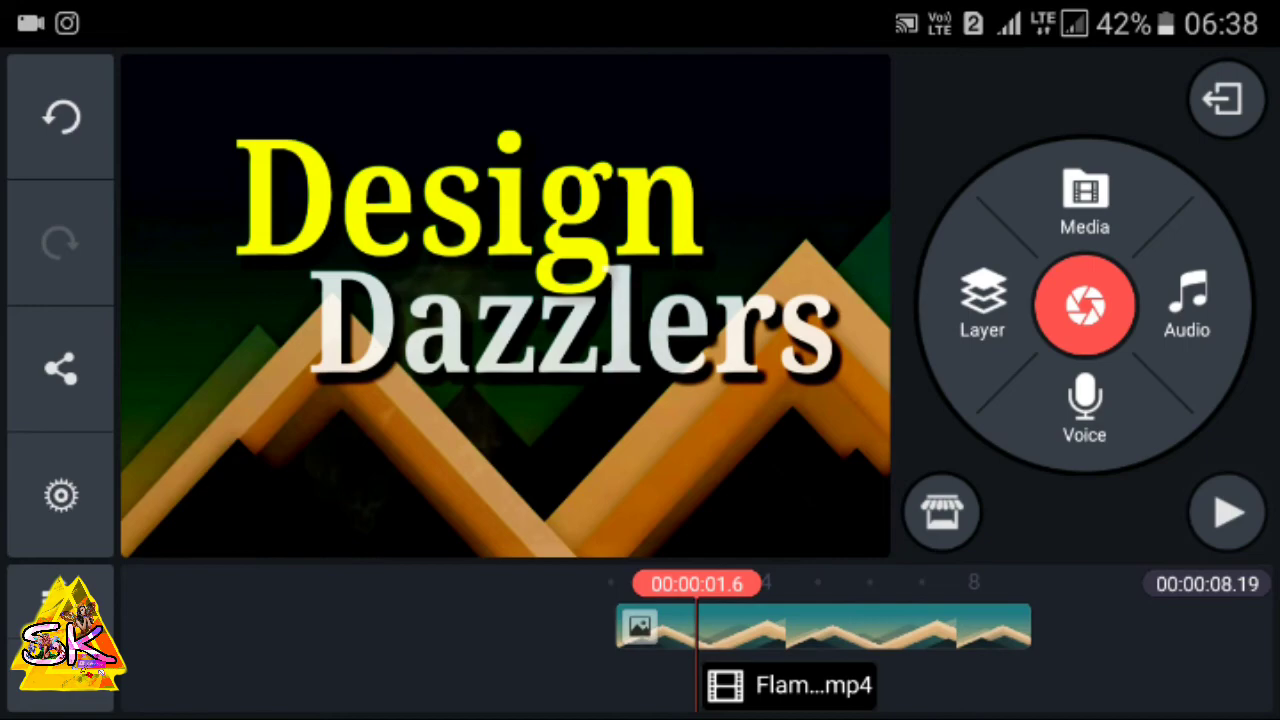
drag(1176, 670, 1244, 670)
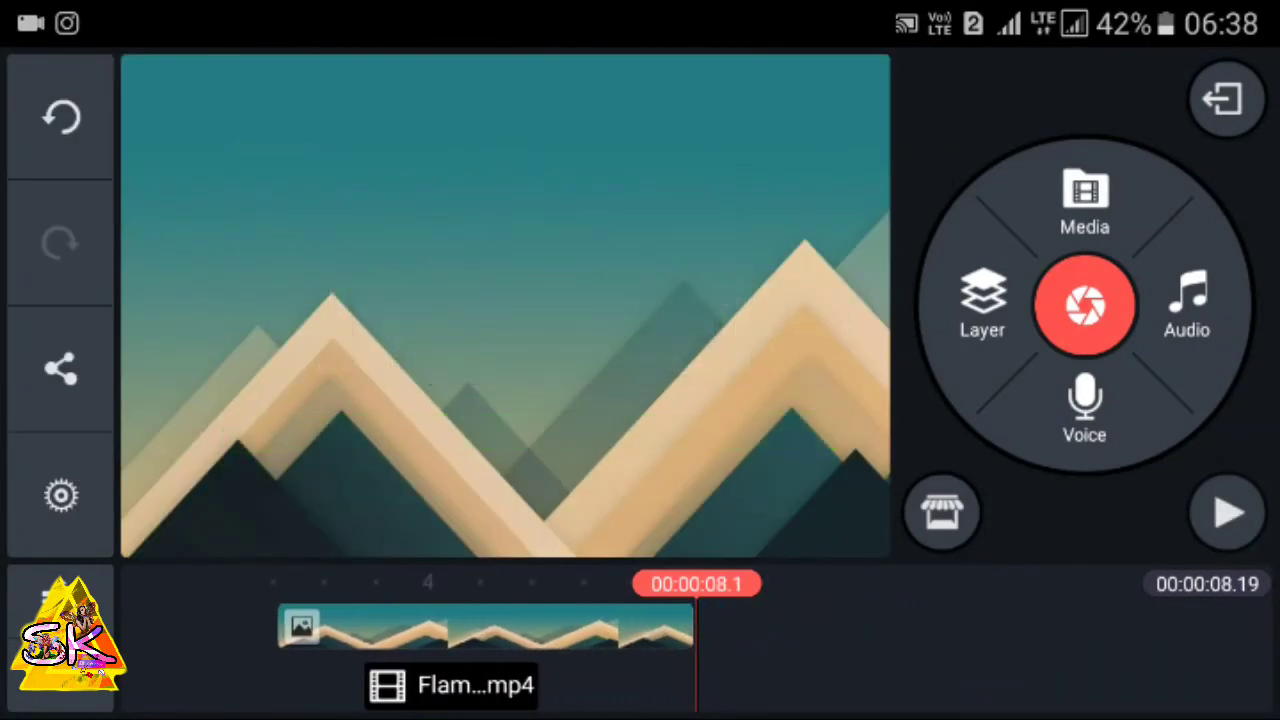
Play the intro preview and pause around four seconds to review the titles
drag(820, 626, 1174, 626)
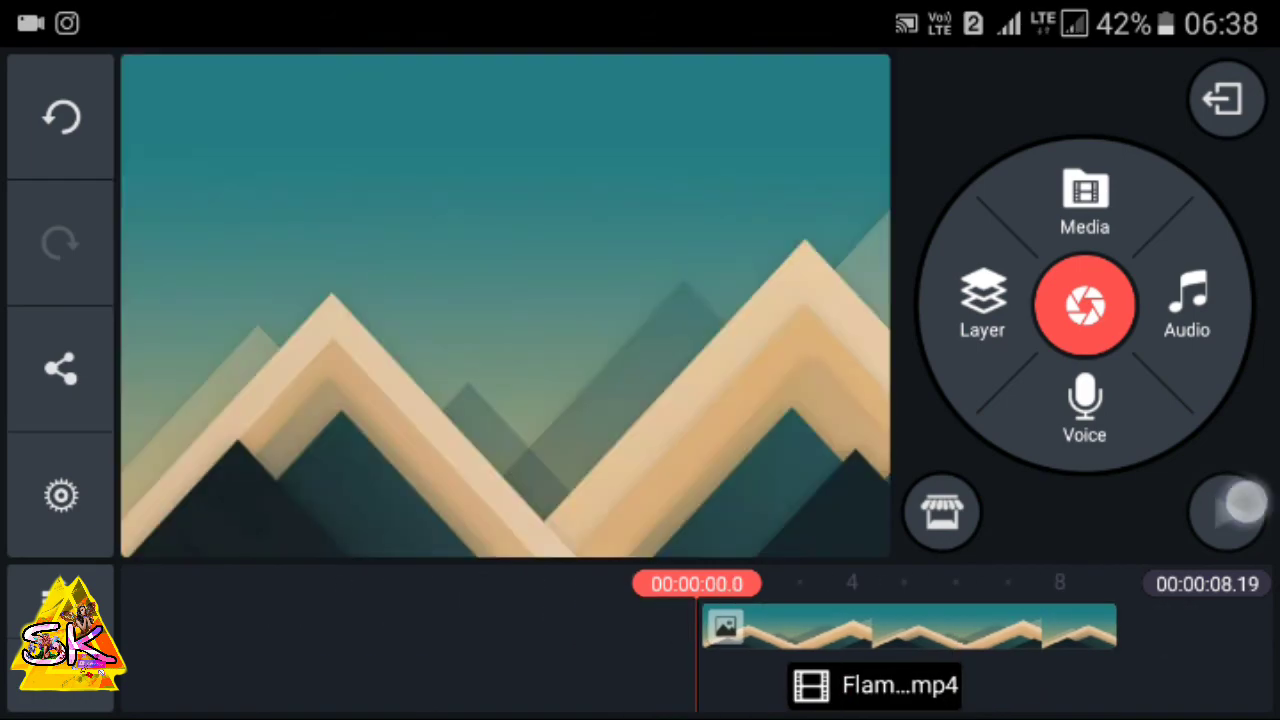
click(1245, 503)
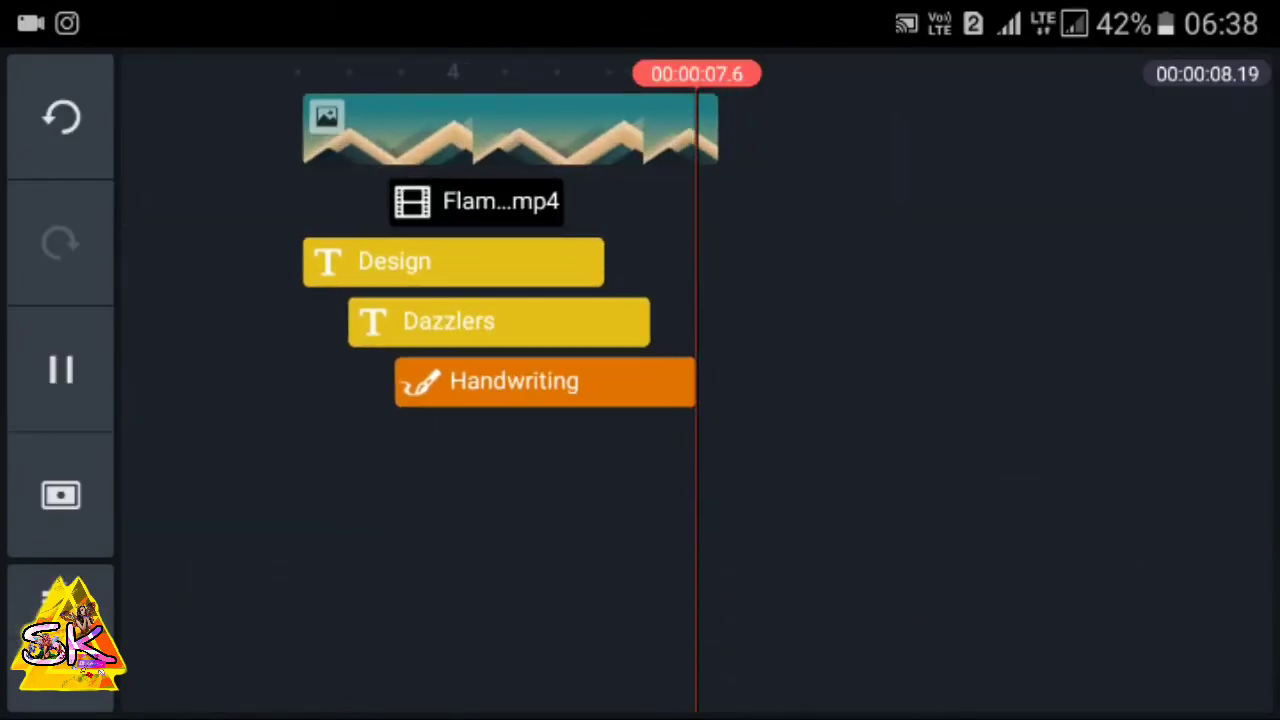
drag(797, 394, 920, 437)
click(851, 397)
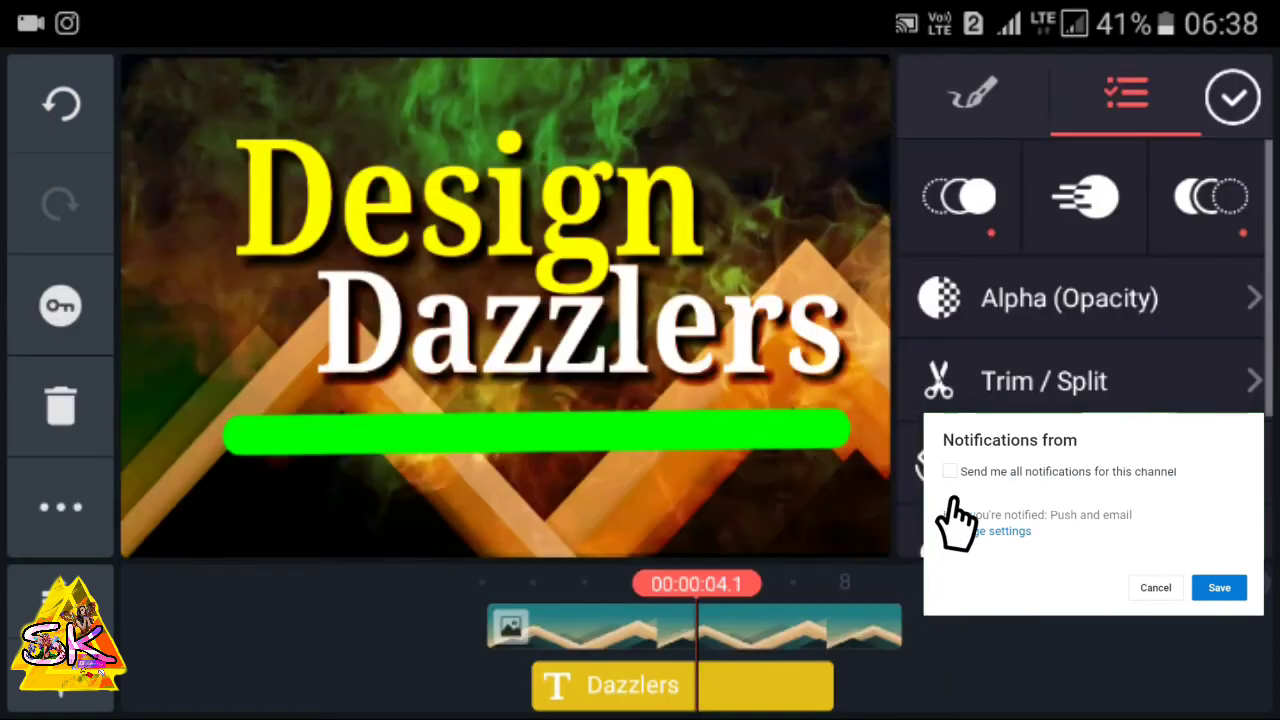
click(1232, 97)
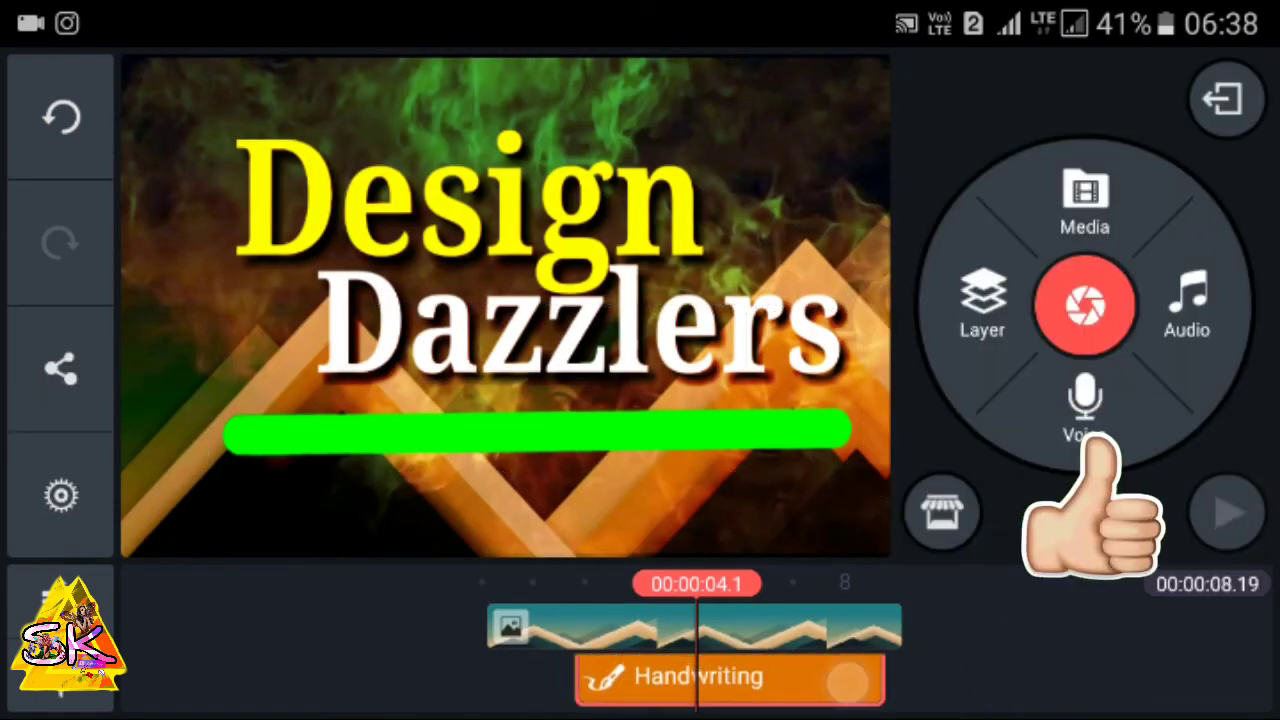
Trim the ends of the Handwriting underline and Dazzlers title layers so both finish earlier
click(730, 677)
drag(877, 680, 697, 680)
click(1229, 97)
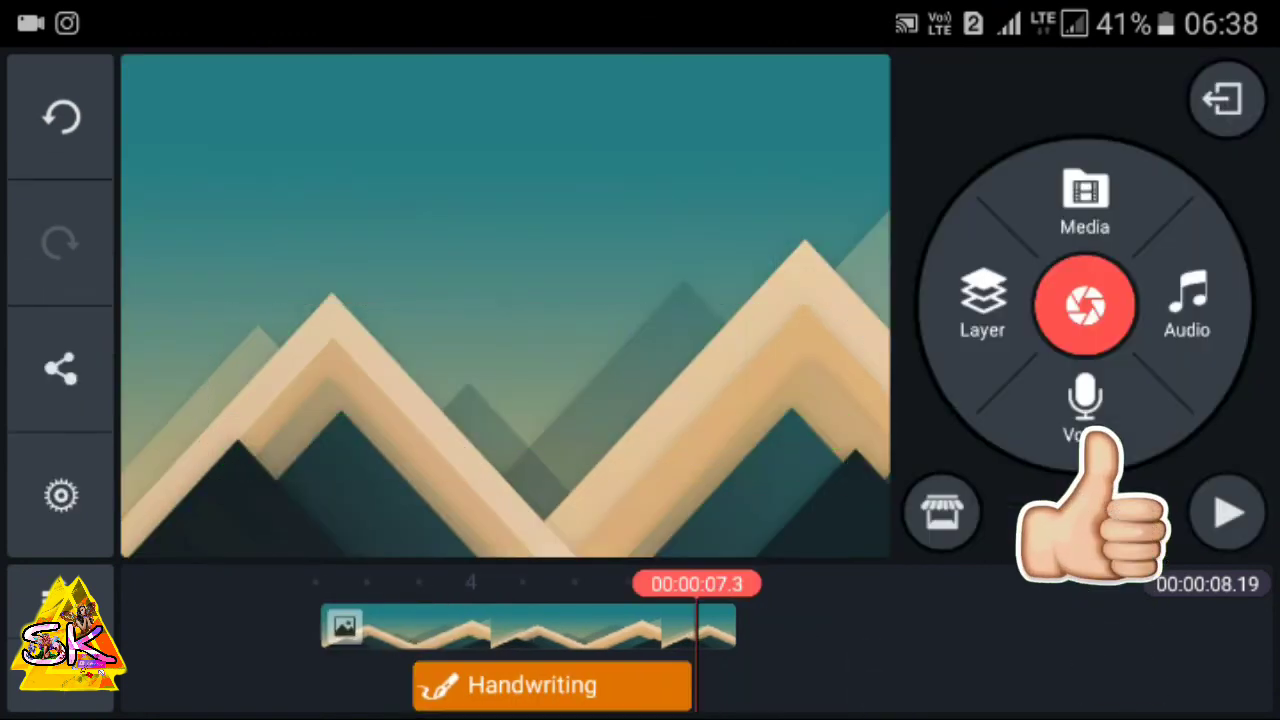
drag(891, 672, 891, 687)
click(645, 695)
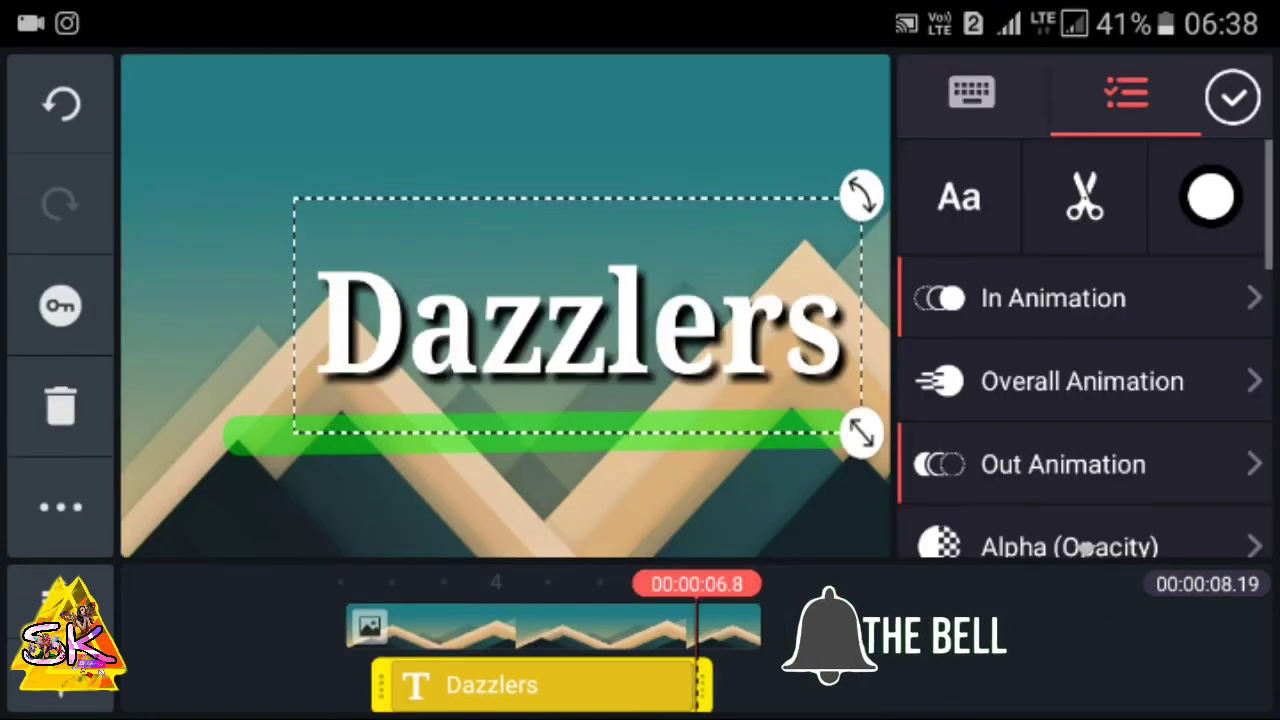
drag(705, 690, 690, 690)
click(1232, 97)
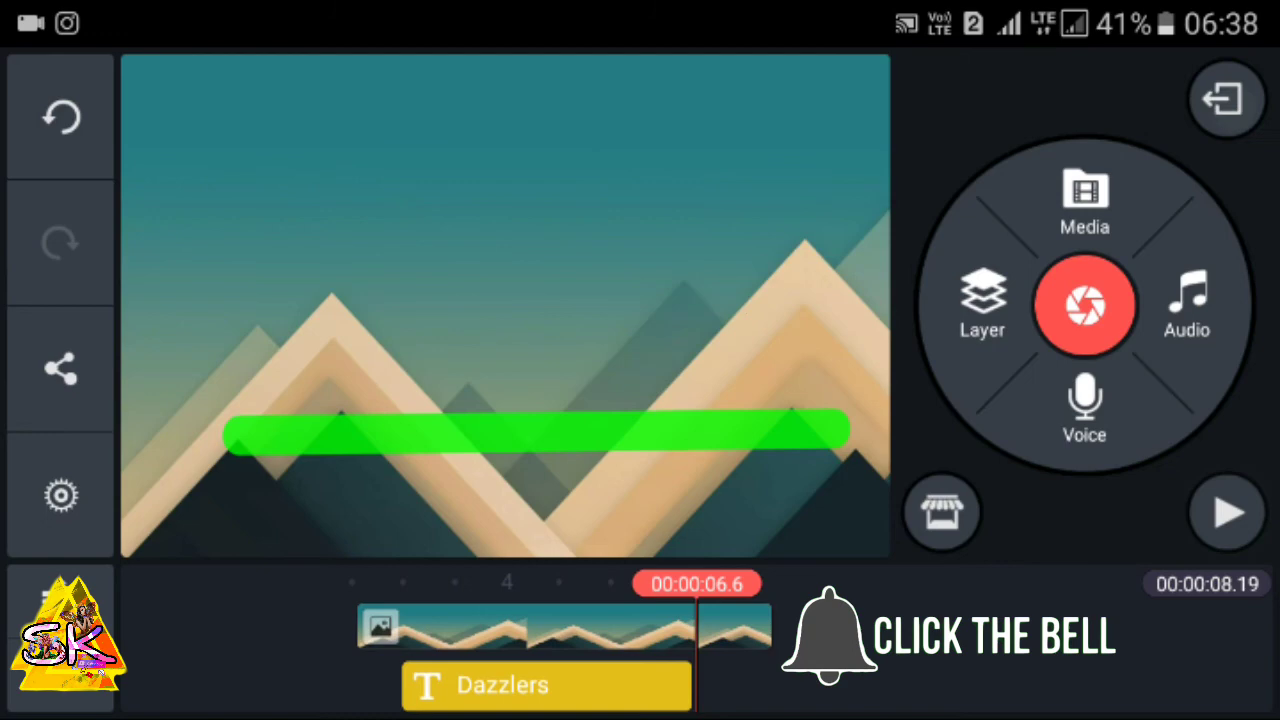
click(600, 691)
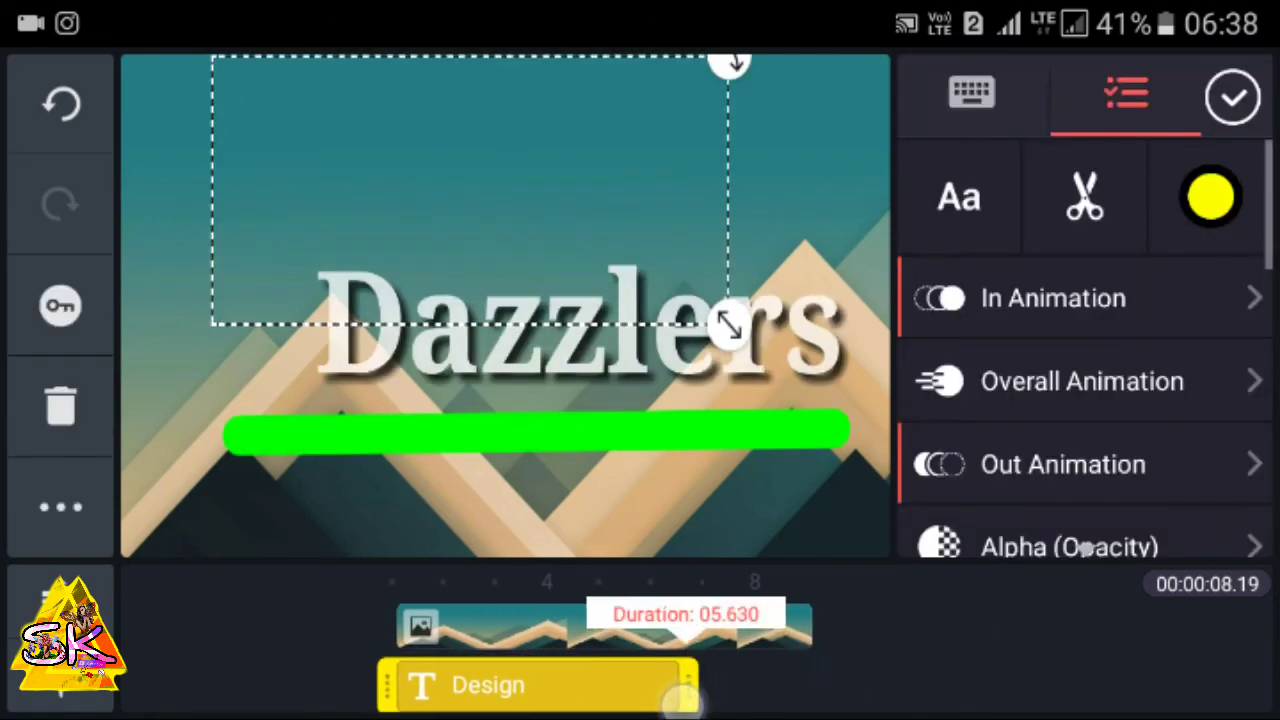
Close the Design title panel, leaving it ending near 5.6 seconds, and rewind to 0:00
click(1232, 97)
drag(500, 630, 793, 630)
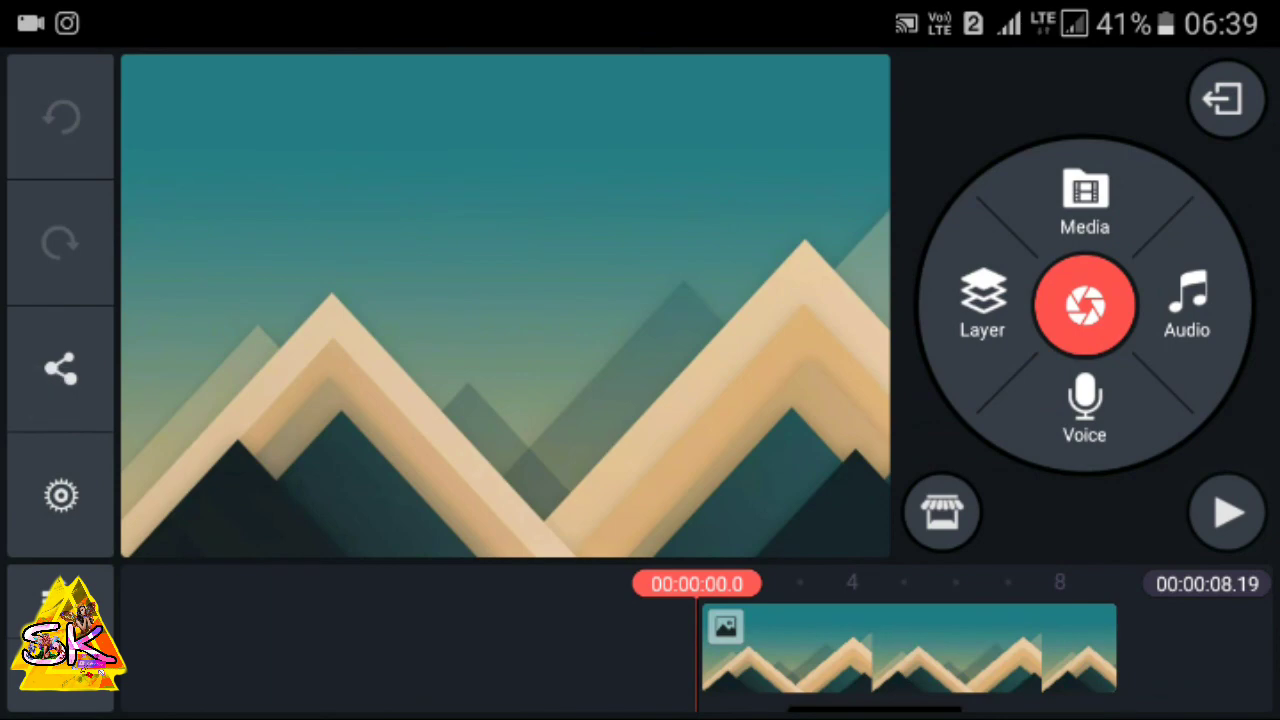
Export the intro video at HD 720p and 30 fps
click(60, 368)
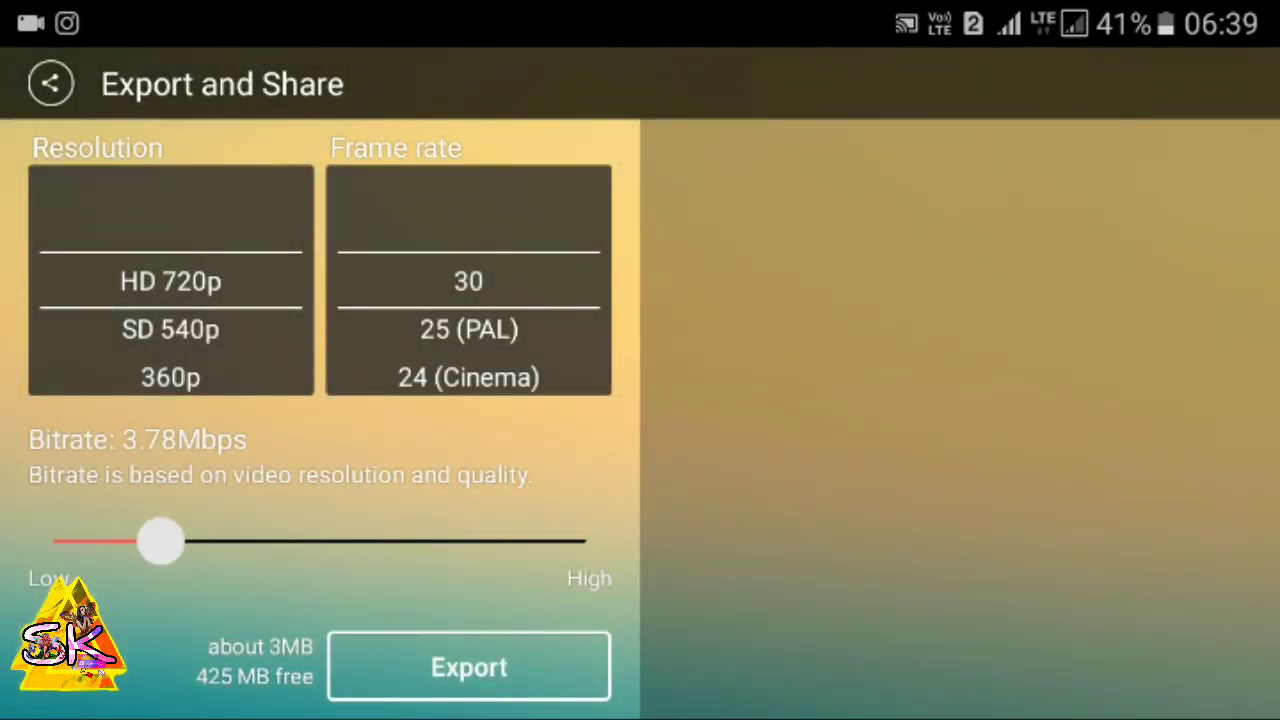
click(469, 667)
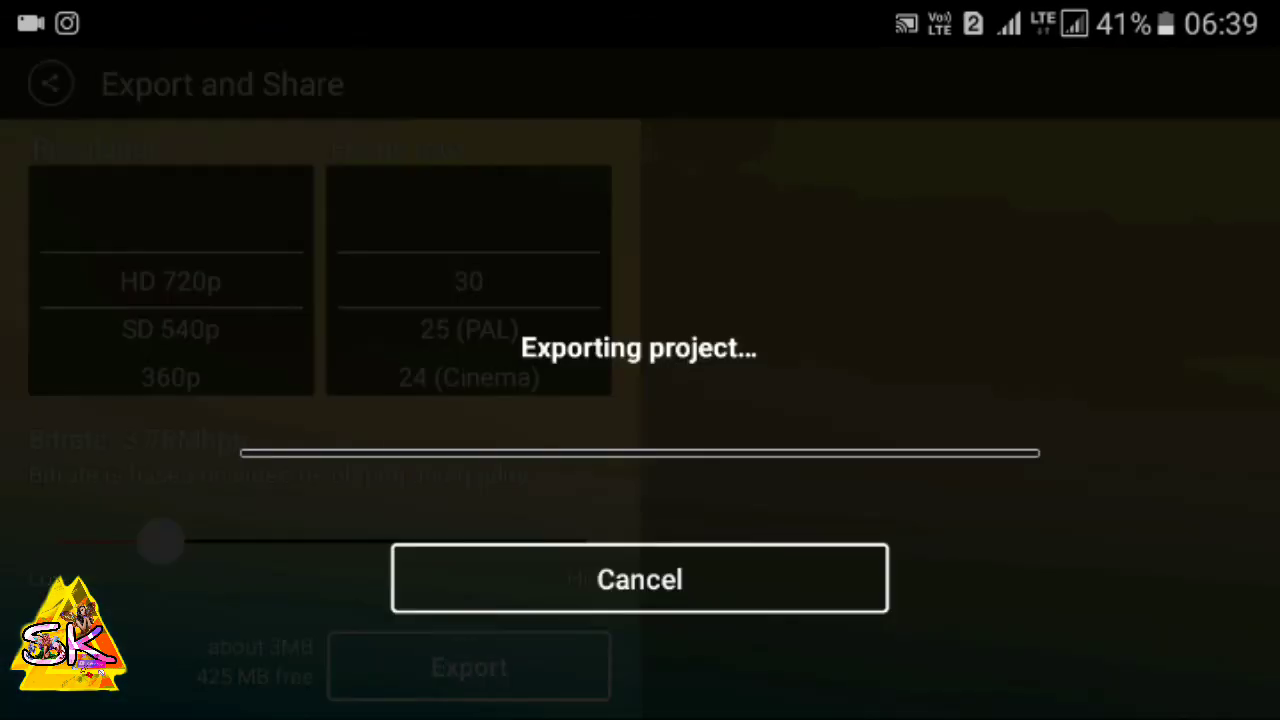